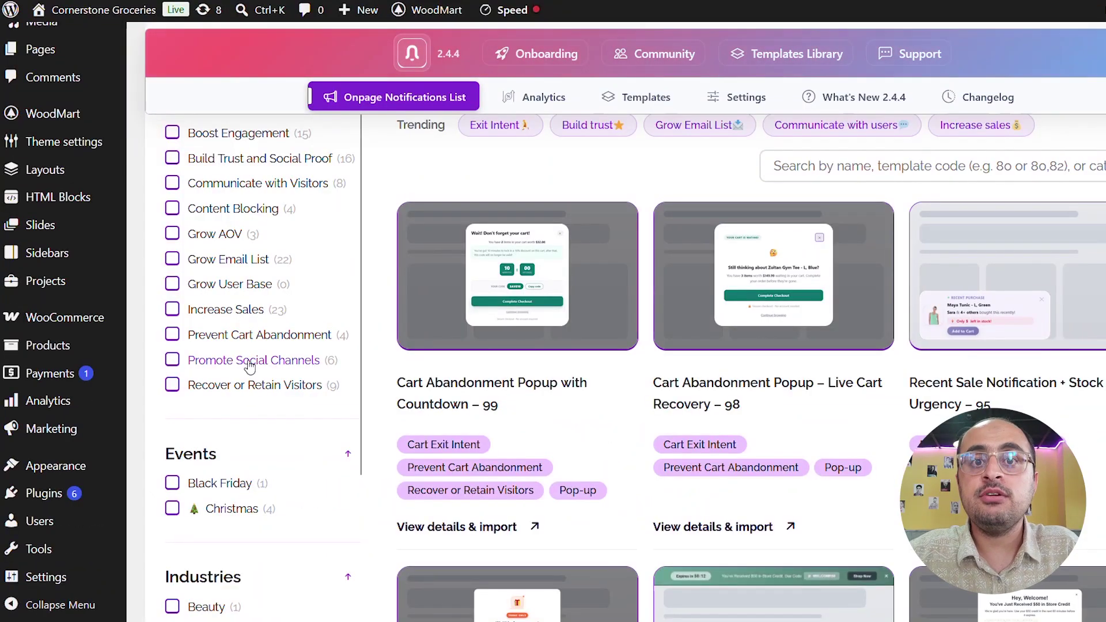
# Filter the pre-created notification templates to the Prevent Cart Abandonment goal and look through the matching templates.
pyautogui.click(247, 344)
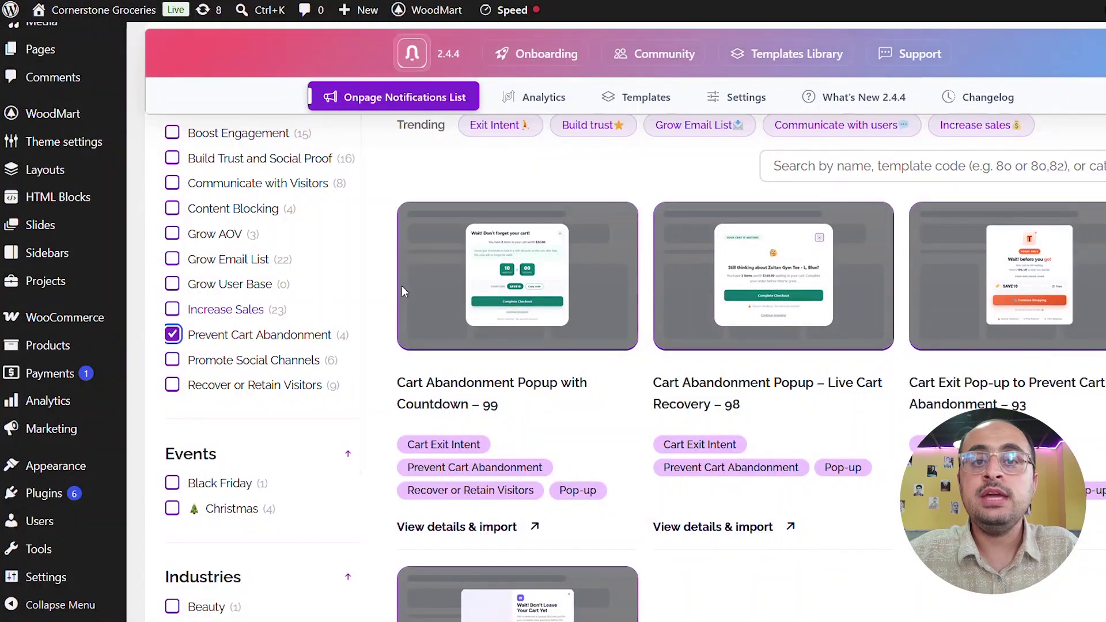
pyautogui.scroll(-2, 888, 316)
pyautogui.scroll(2, 887, 316)
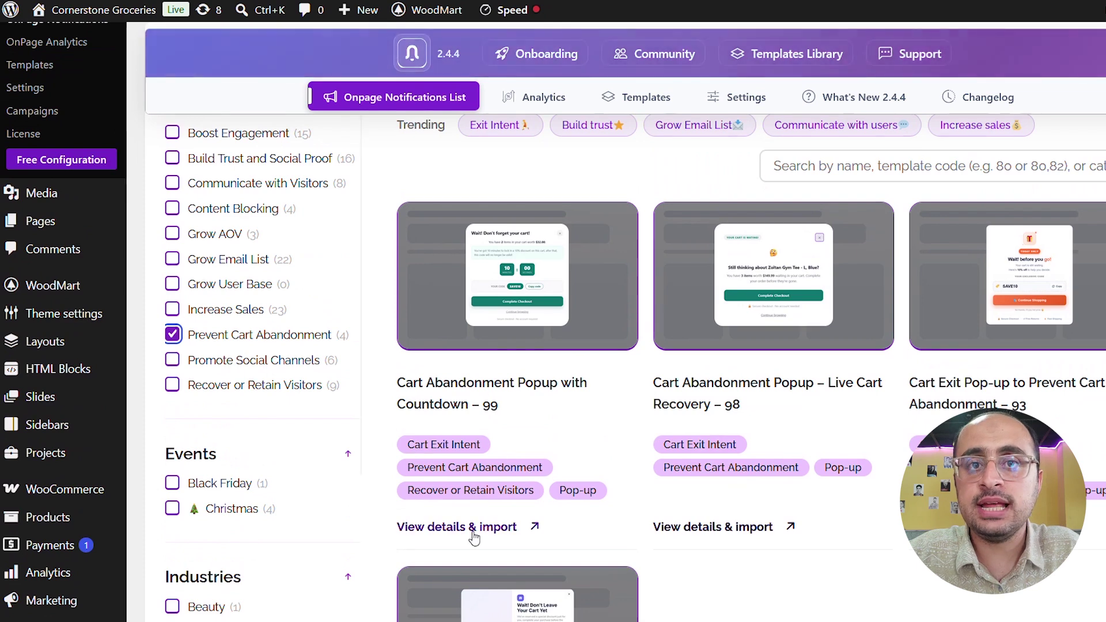
# Review the details of the Cart Abandonment Popup with Countdown – 99 template and import its HTML builder version.
pyautogui.click(426, 544)
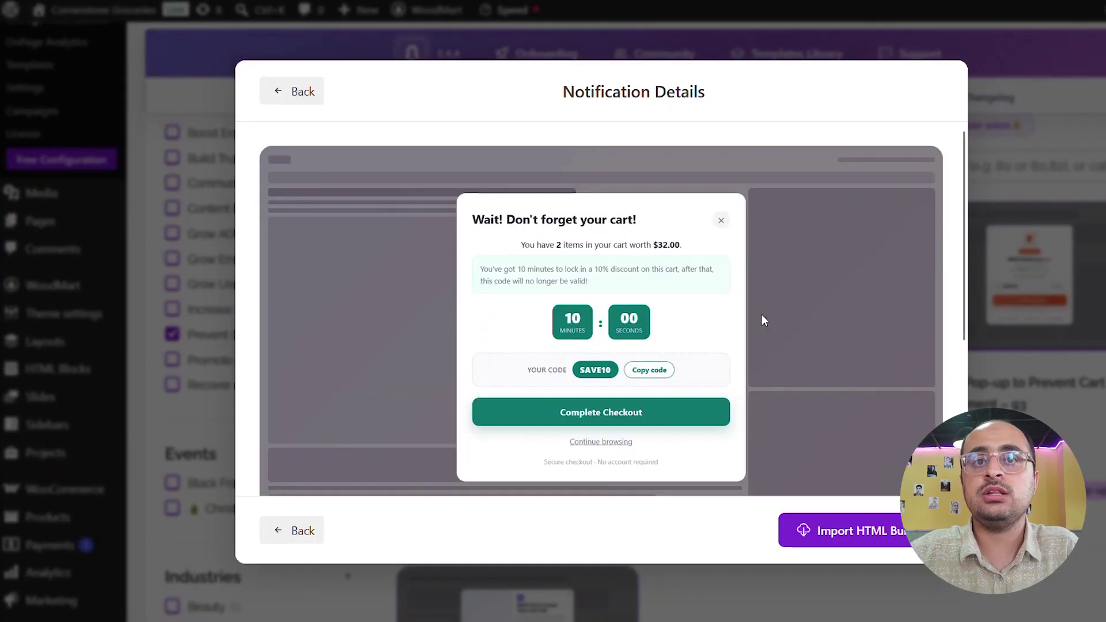
pyautogui.scroll(-3, 762, 320)
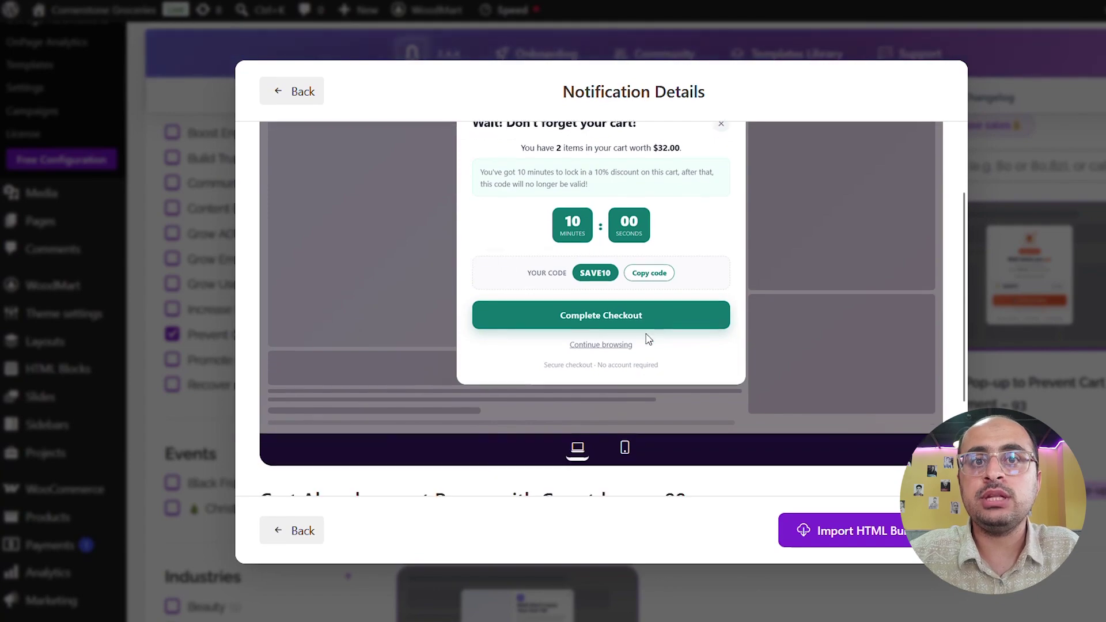
pyautogui.scroll(-3, 646, 339)
pyautogui.click(841, 531)
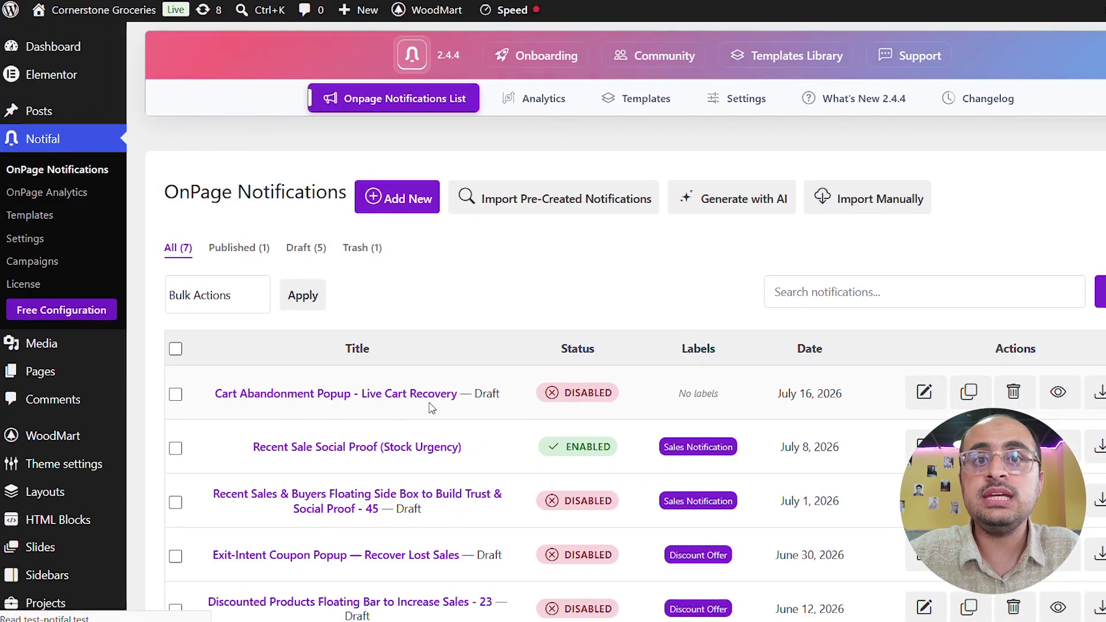
# Open the Cart Abandonment Popup - Live Cart Recovery draft, go to its template, and inspect the {cart_total} tag in the popup text.
pyautogui.click(924, 392)
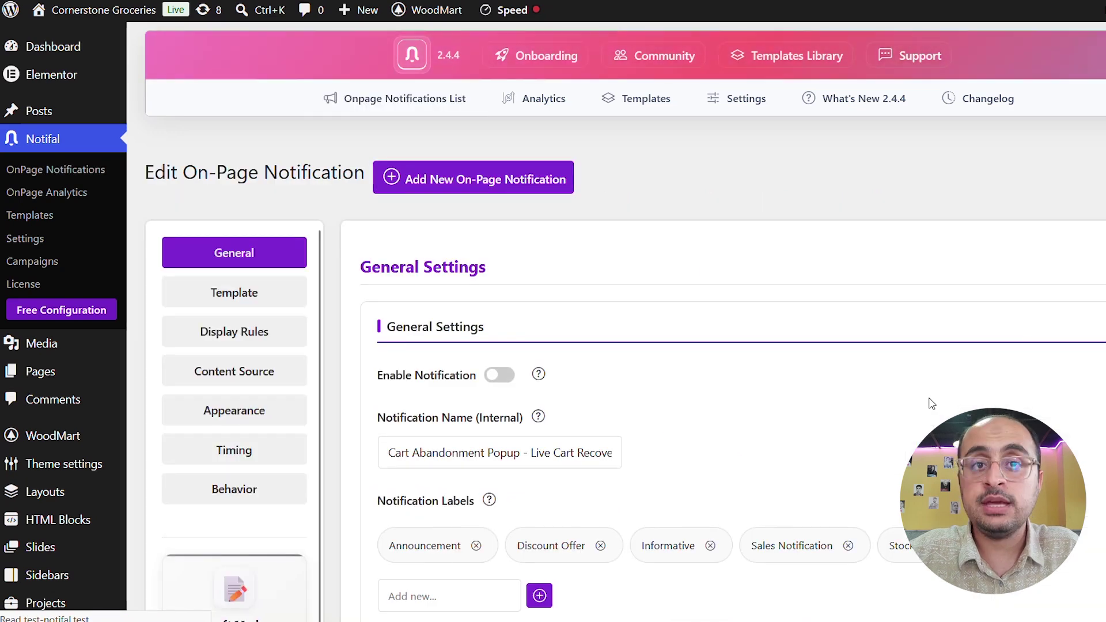
pyautogui.click(231, 294)
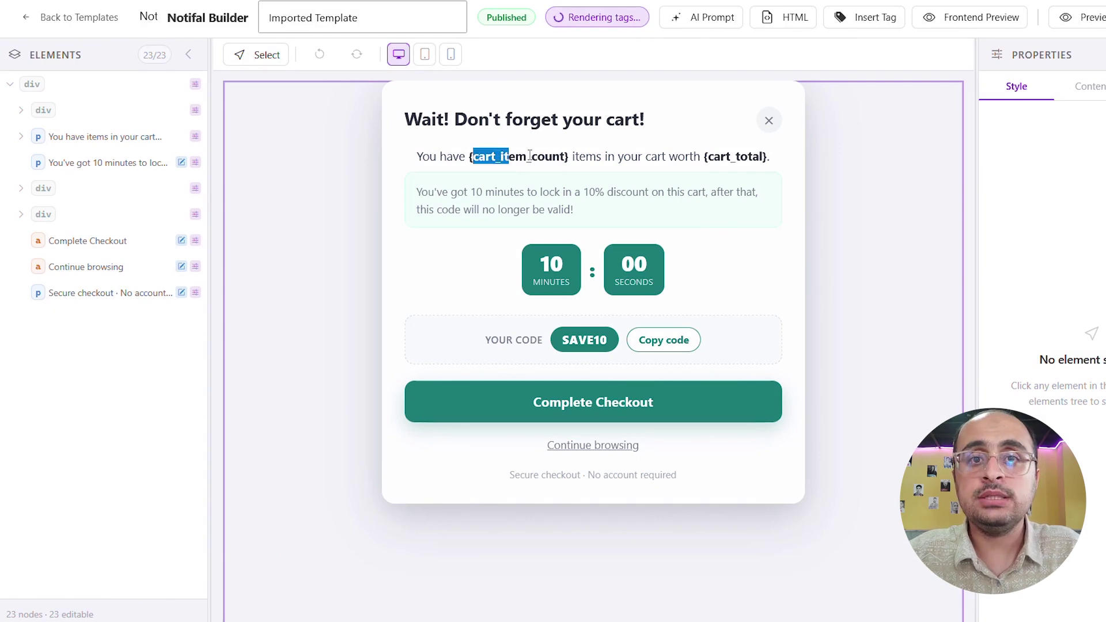
pyautogui.click(743, 156)
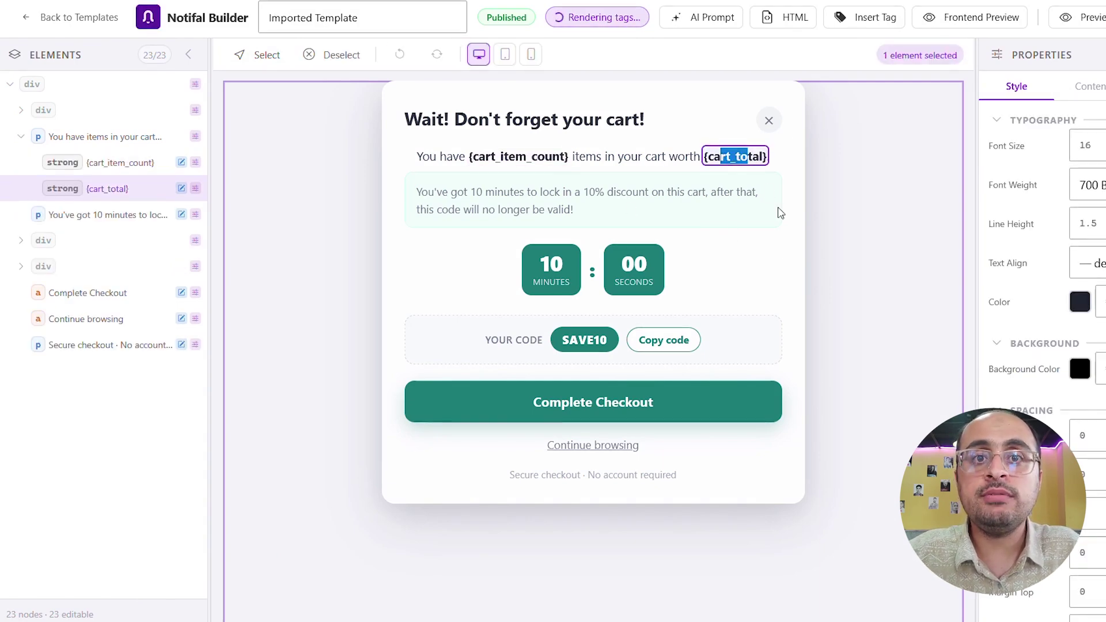
pyautogui.click(782, 249)
pyautogui.click(838, 322)
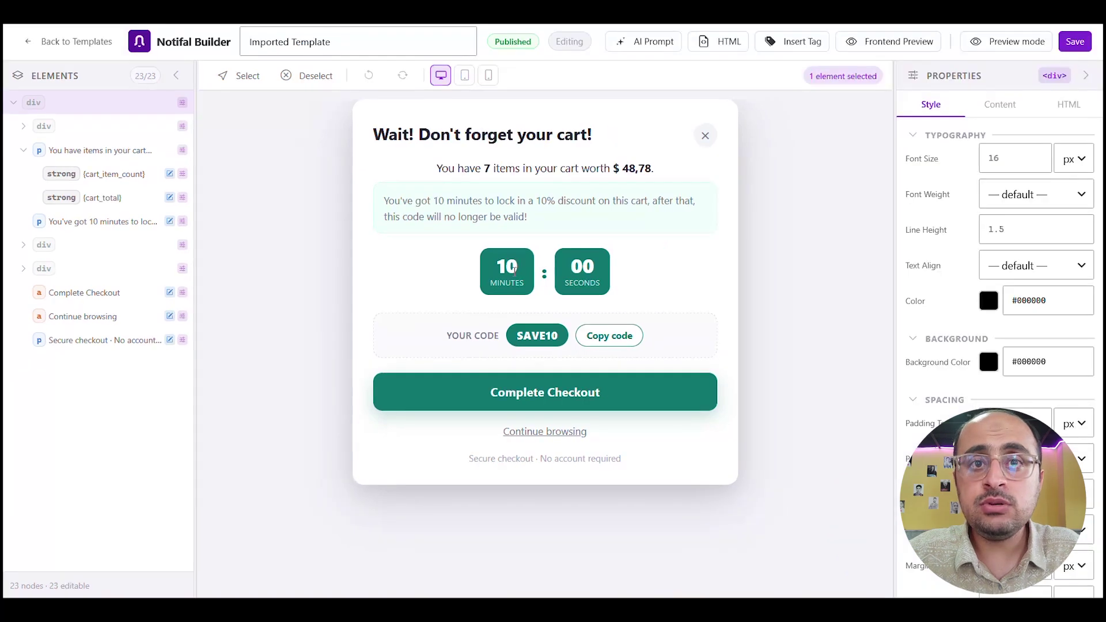
# Select the popup's countdown block and choose Hide the timer as the action when its timer ends.
pyautogui.click(559, 269)
pyautogui.click(109, 243)
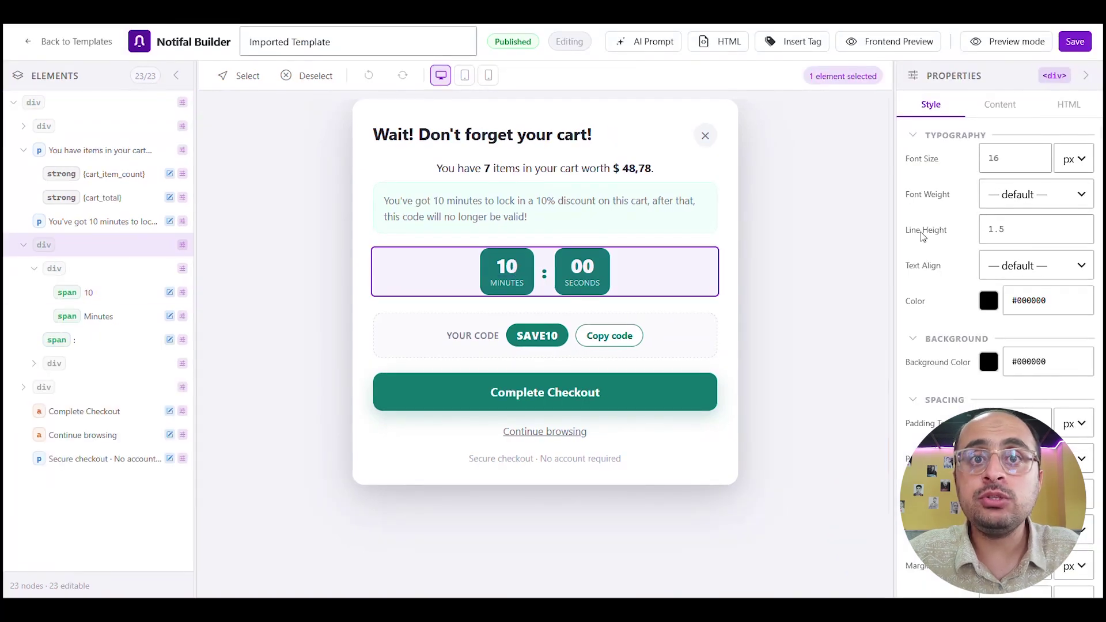
pyautogui.click(1002, 105)
pyautogui.doubleClick(916, 207)
pyautogui.click(1006, 272)
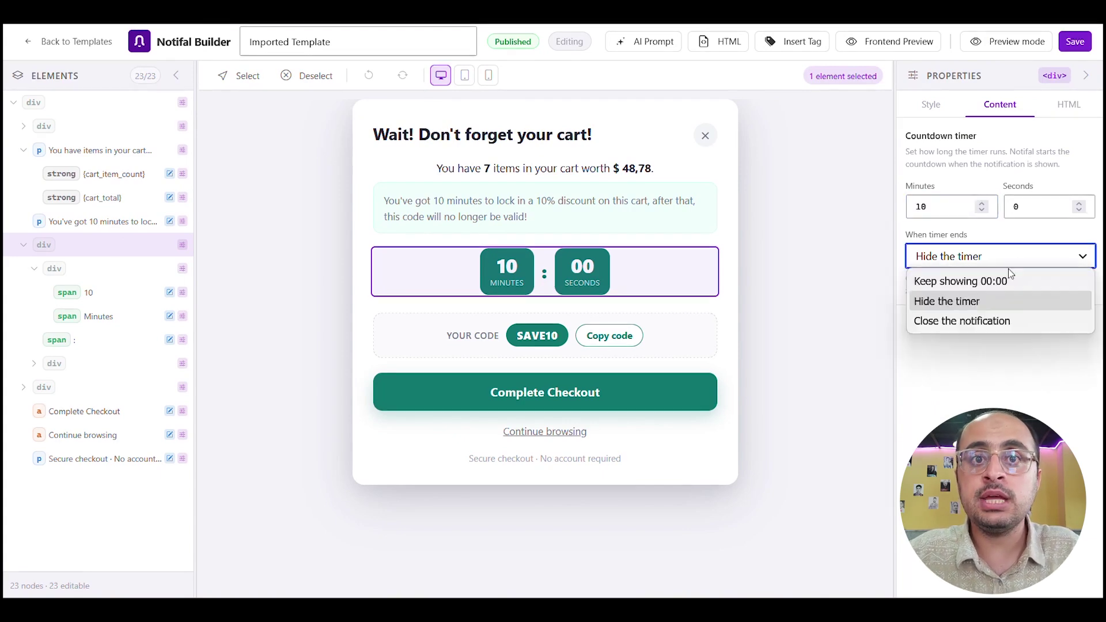
pyautogui.click(1004, 297)
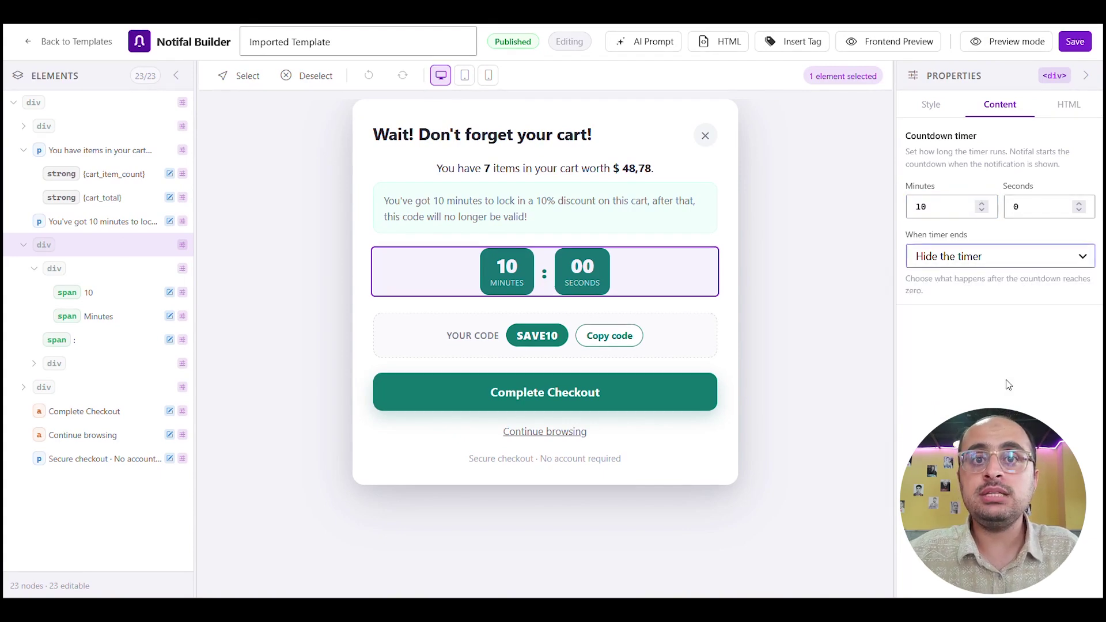
# Inspect the coupon code row and the {cart_item_count} tag, and review the cart tags available for insertion.
pyautogui.click(614, 340)
pyautogui.click(658, 350)
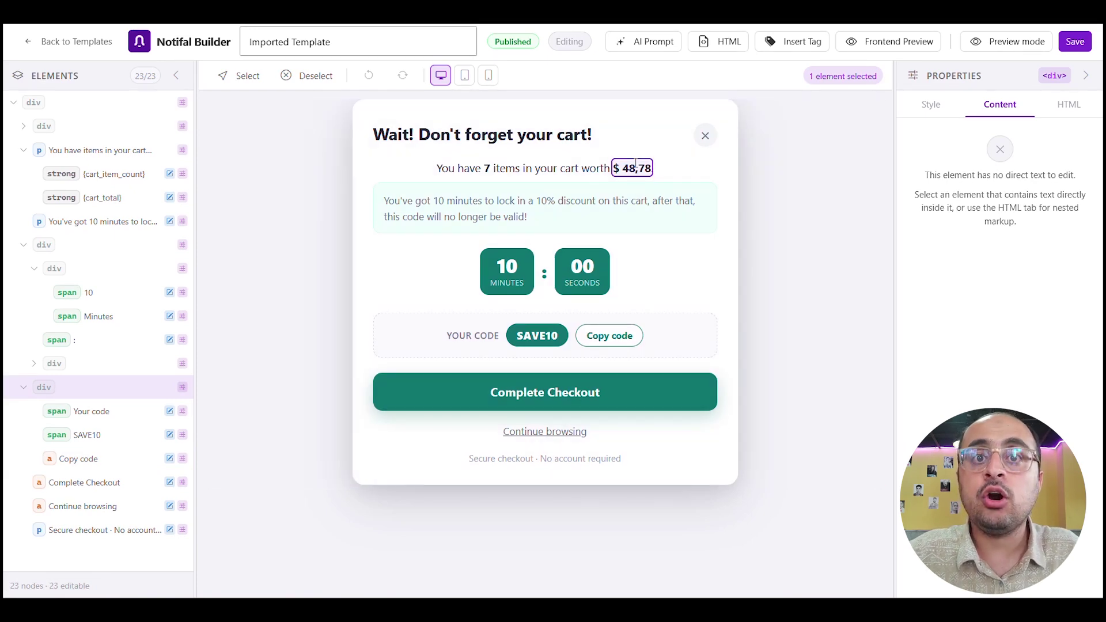
pyautogui.click(487, 168)
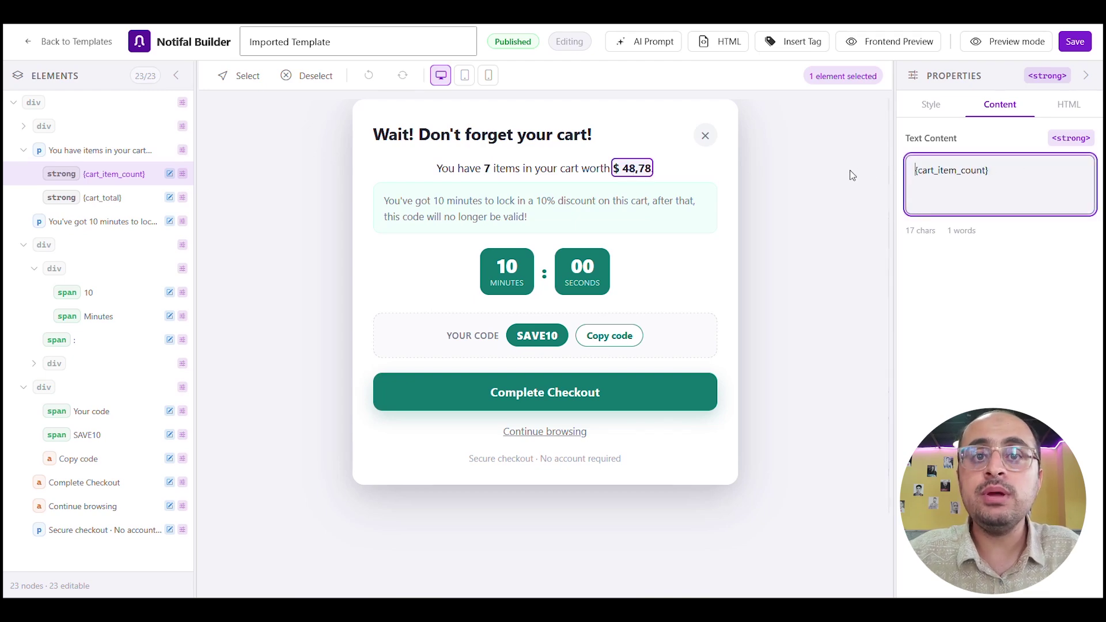
pyautogui.click(787, 40)
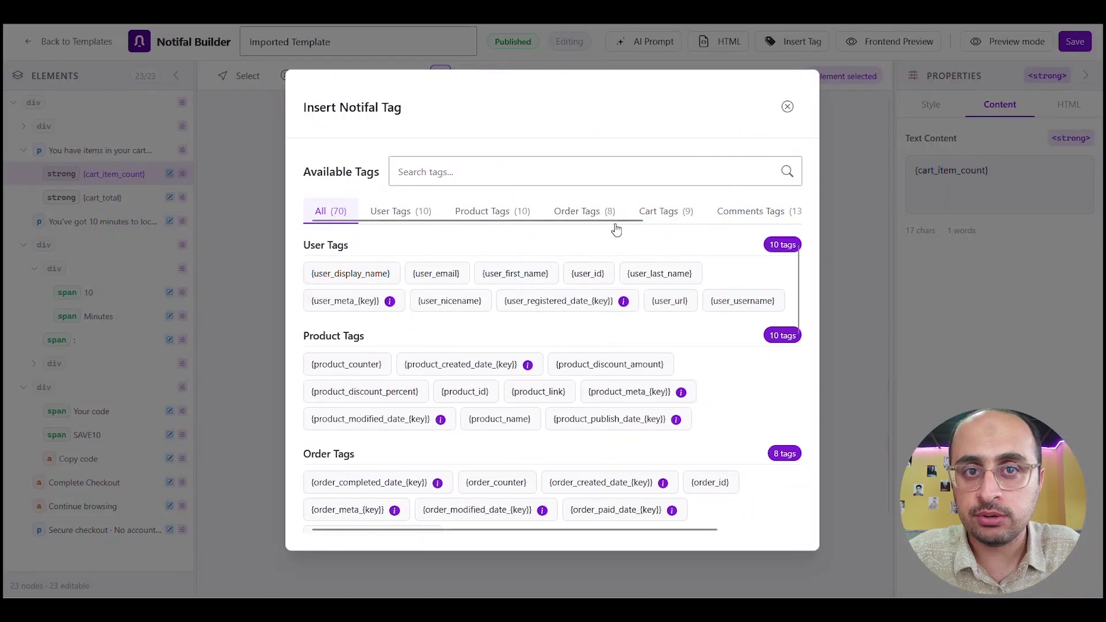
pyautogui.click(659, 212)
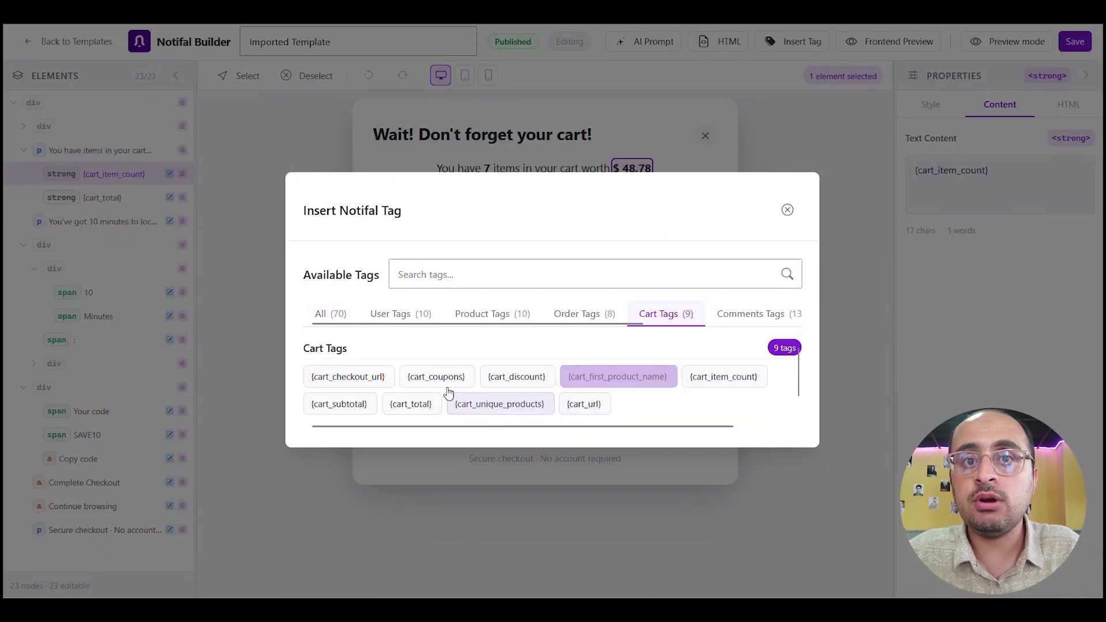
pyautogui.click(789, 208)
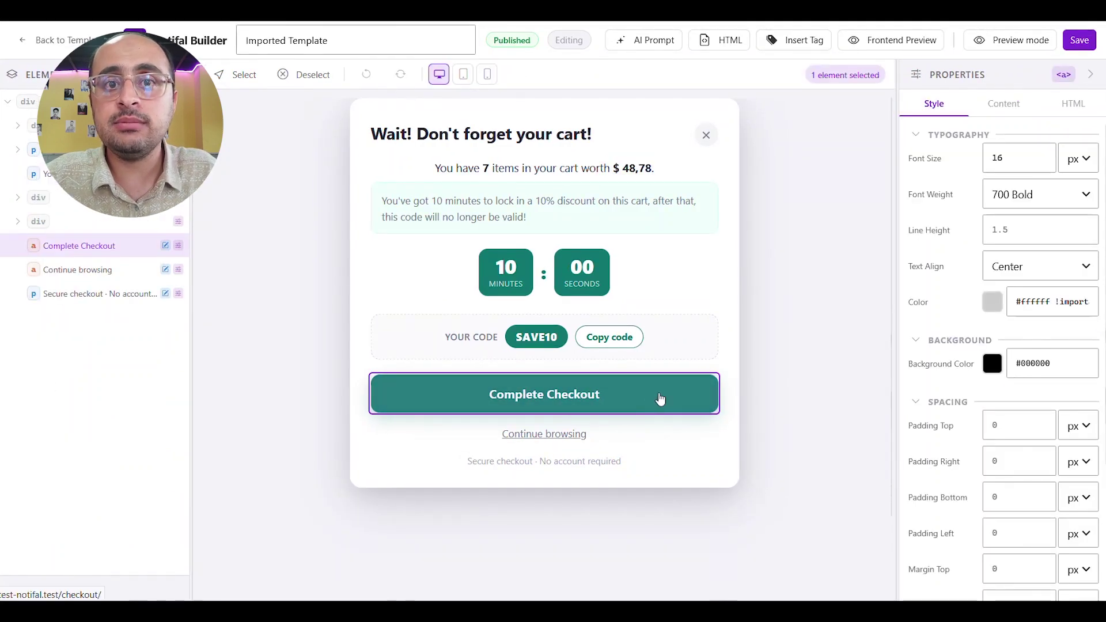
# Set the Complete Checkout button's background color to #e85d6b and change the background color of the SAVE10 code badge.
pyautogui.click(993, 364)
pyautogui.click(995, 406)
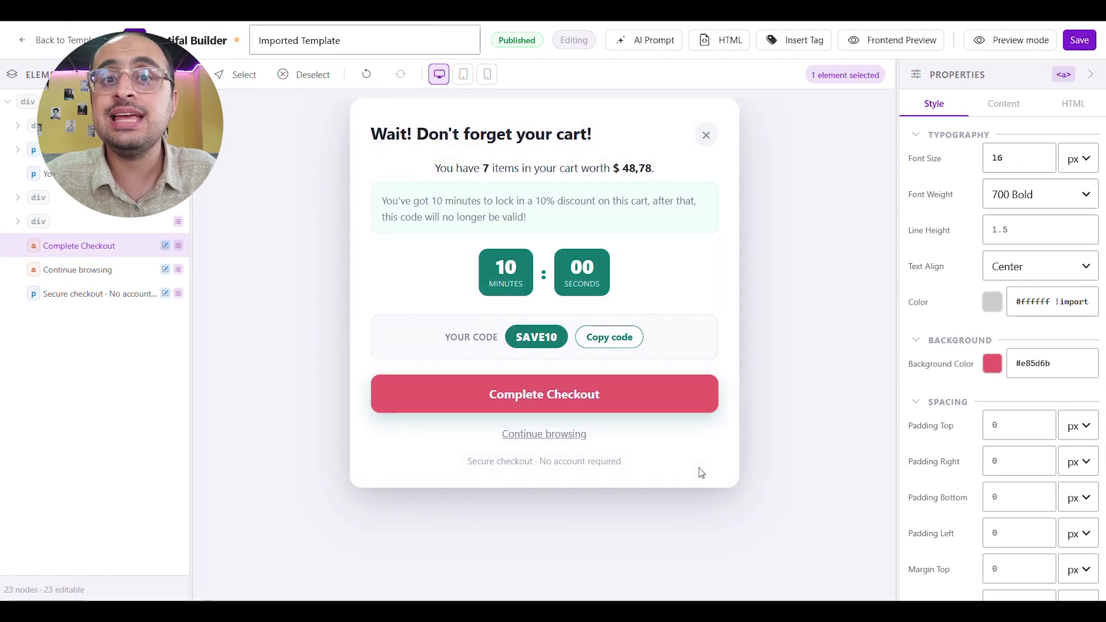
pyautogui.click(557, 338)
pyautogui.click(1034, 407)
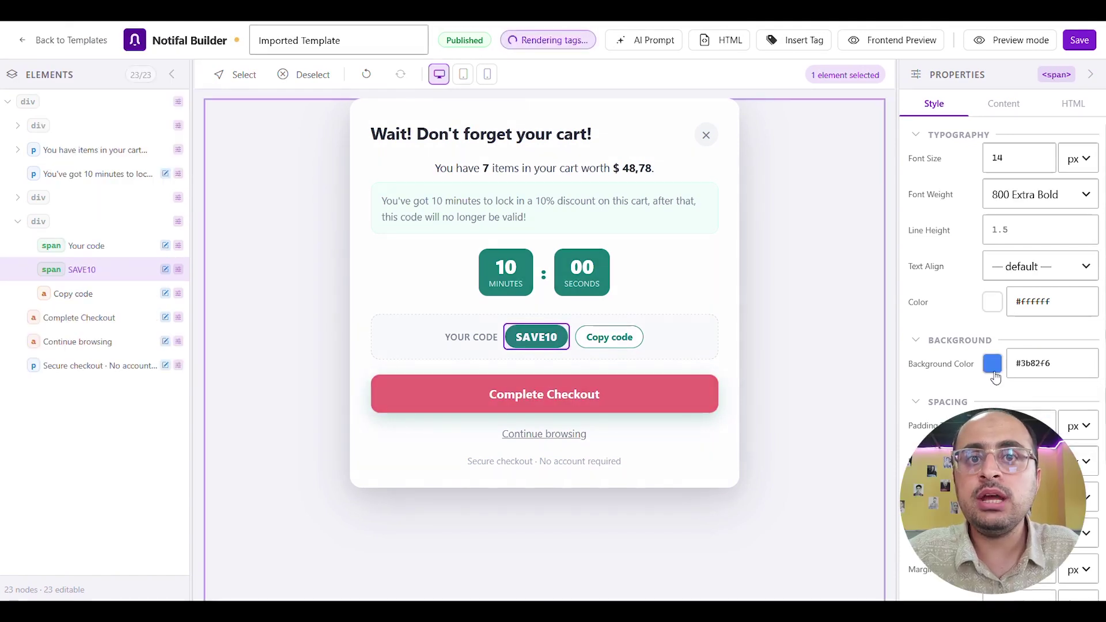
pyautogui.click(994, 405)
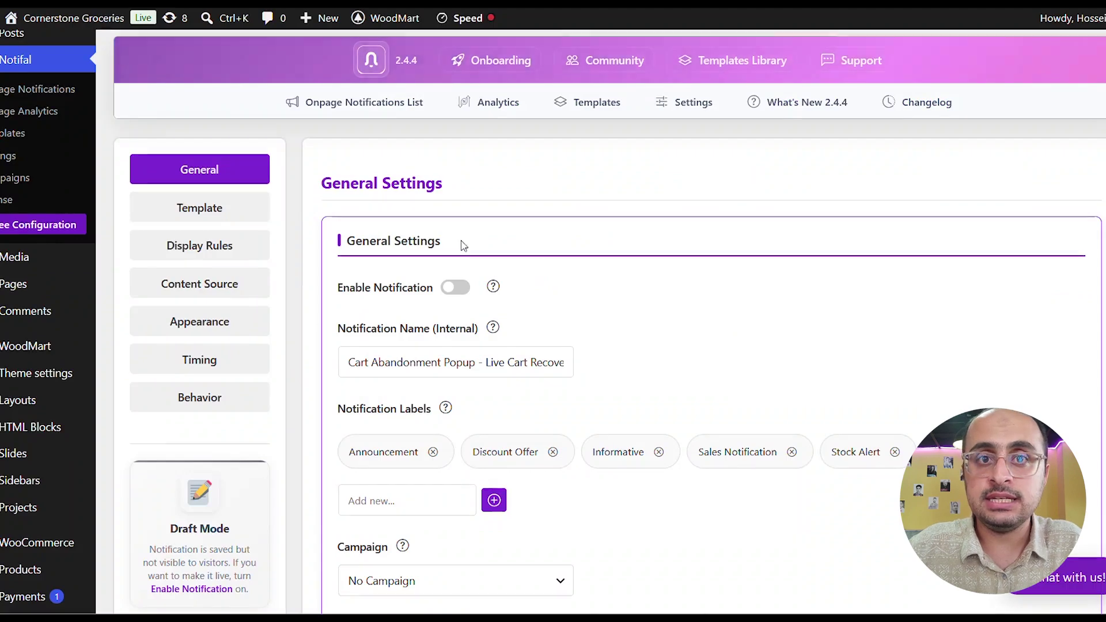
# Enable the notification and add a new notification label named "cart abondonment".
pyautogui.click(458, 287)
pyautogui.scroll(-2, 478, 369)
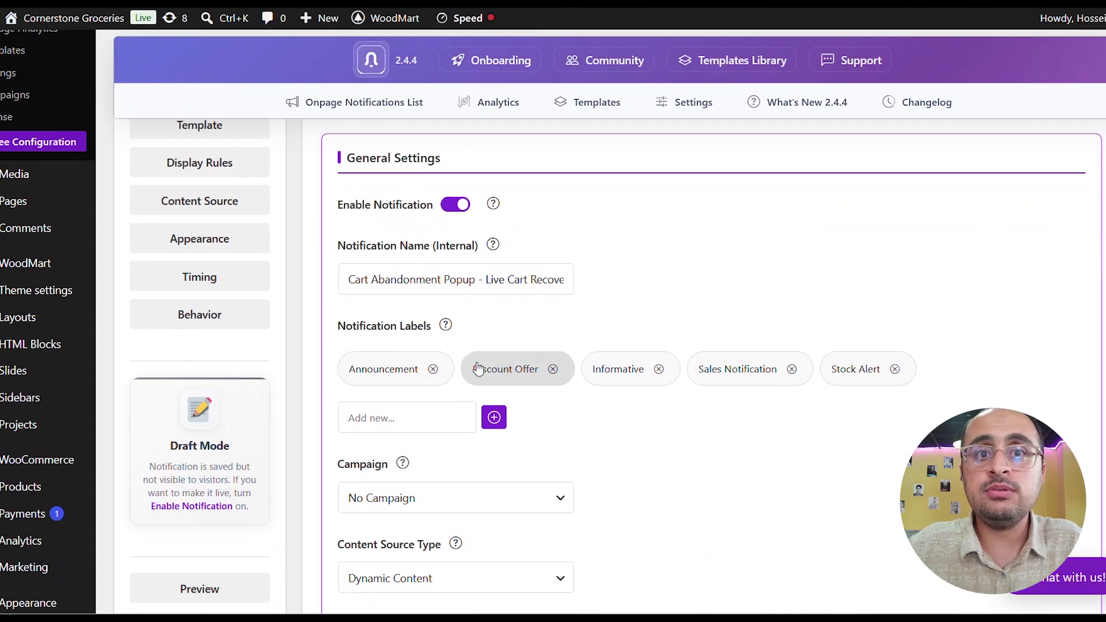
pyautogui.click(406, 417)
pyautogui.write('cart abondonment')
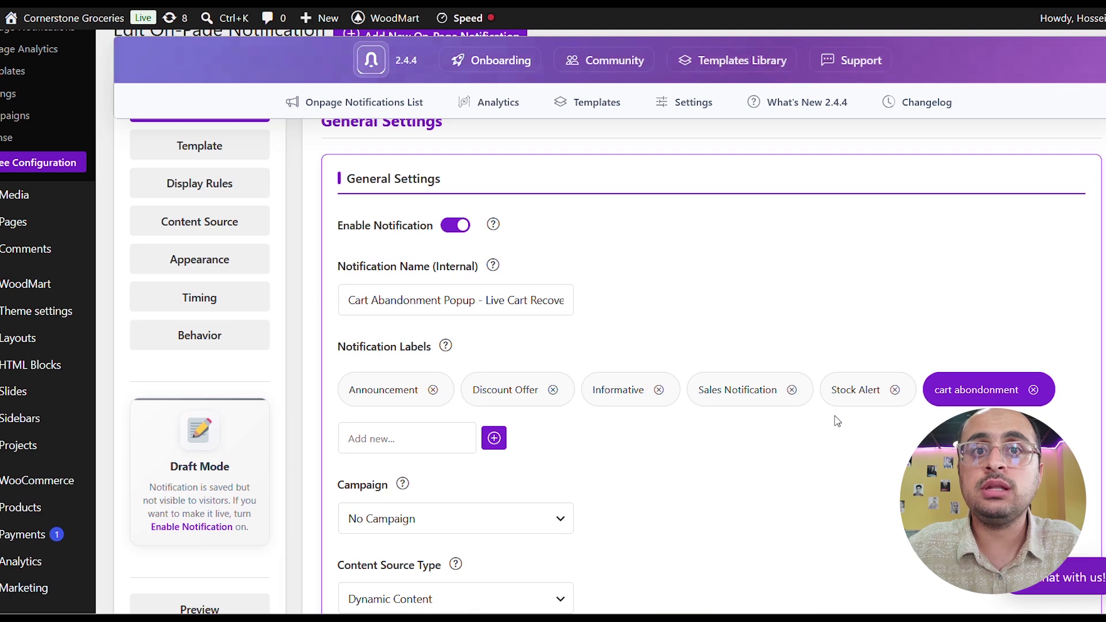
# Review the notification's display rules and examine the settings of its existing WooCommerce cart rule.
pyautogui.scroll(2, 838, 415)
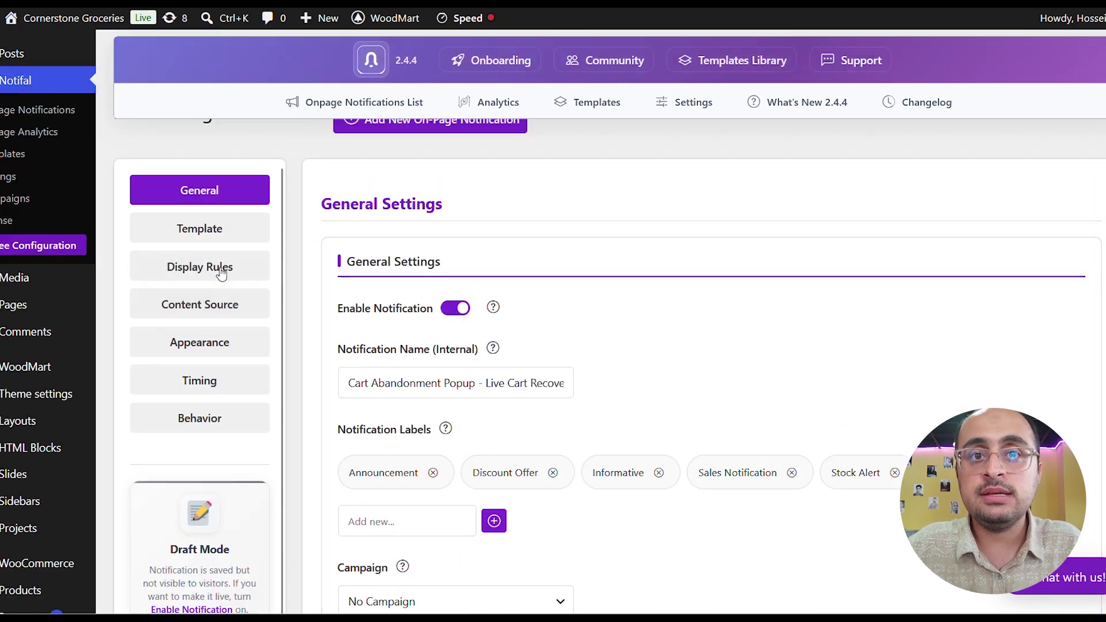
pyautogui.click(224, 269)
pyautogui.scroll(-5, 694, 504)
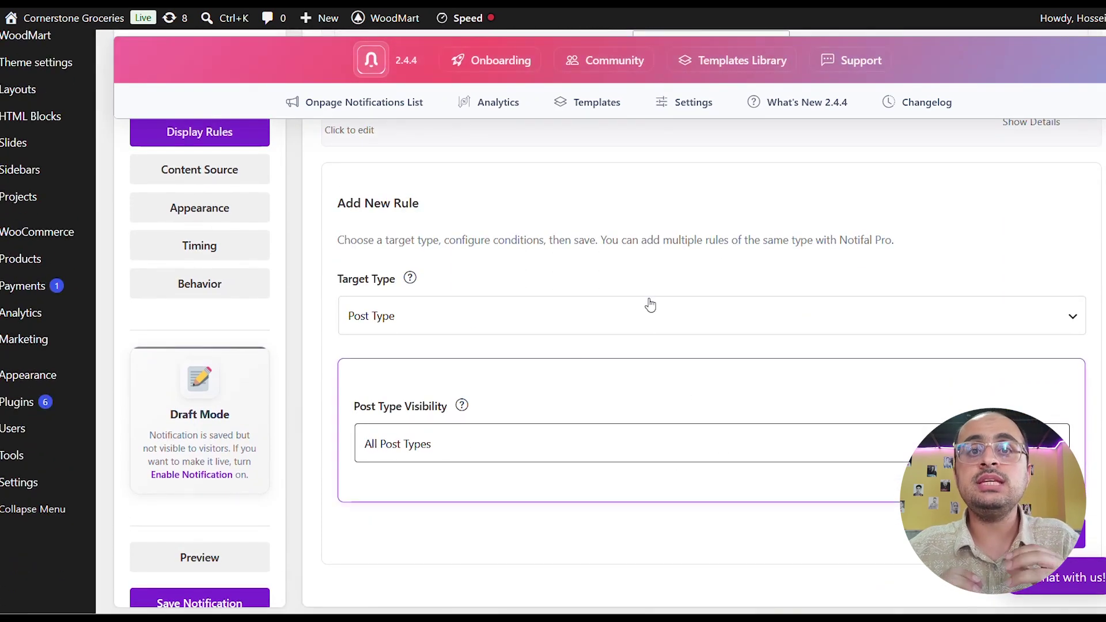
pyautogui.scroll(4, 721, 437)
pyautogui.click(461, 391)
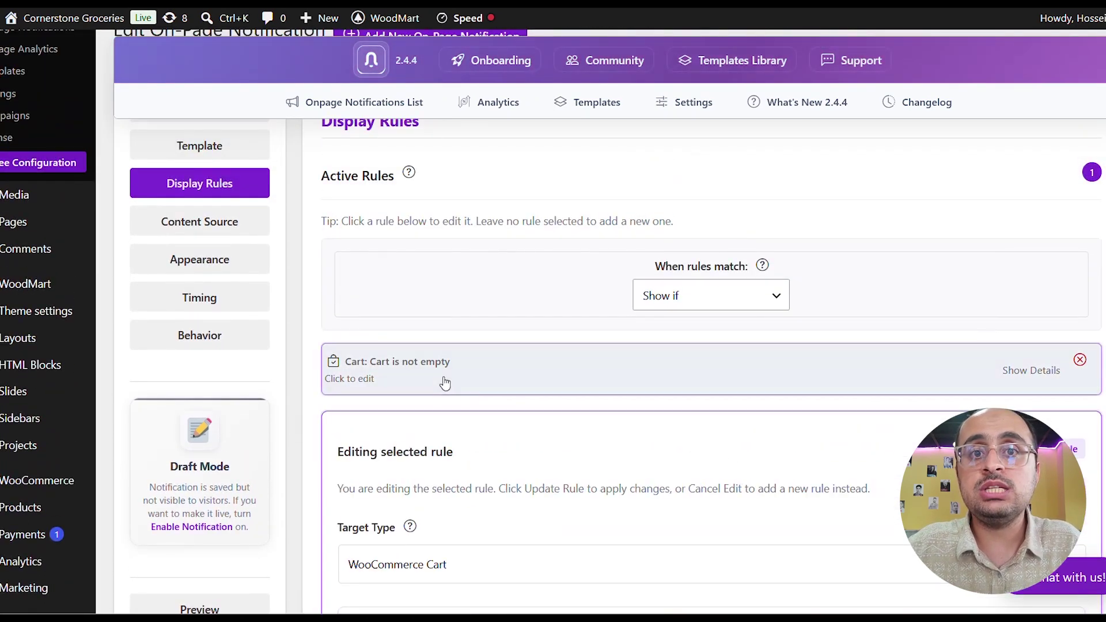
pyautogui.scroll(-3, 529, 478)
pyautogui.scroll(-3, 708, 397)
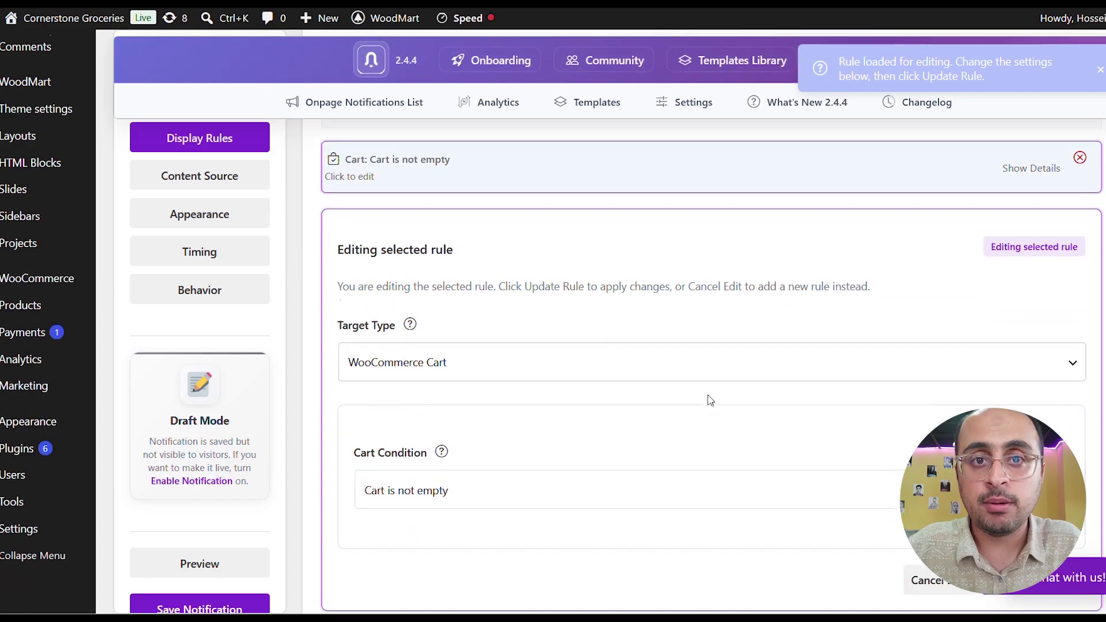
pyautogui.scroll(4, 707, 403)
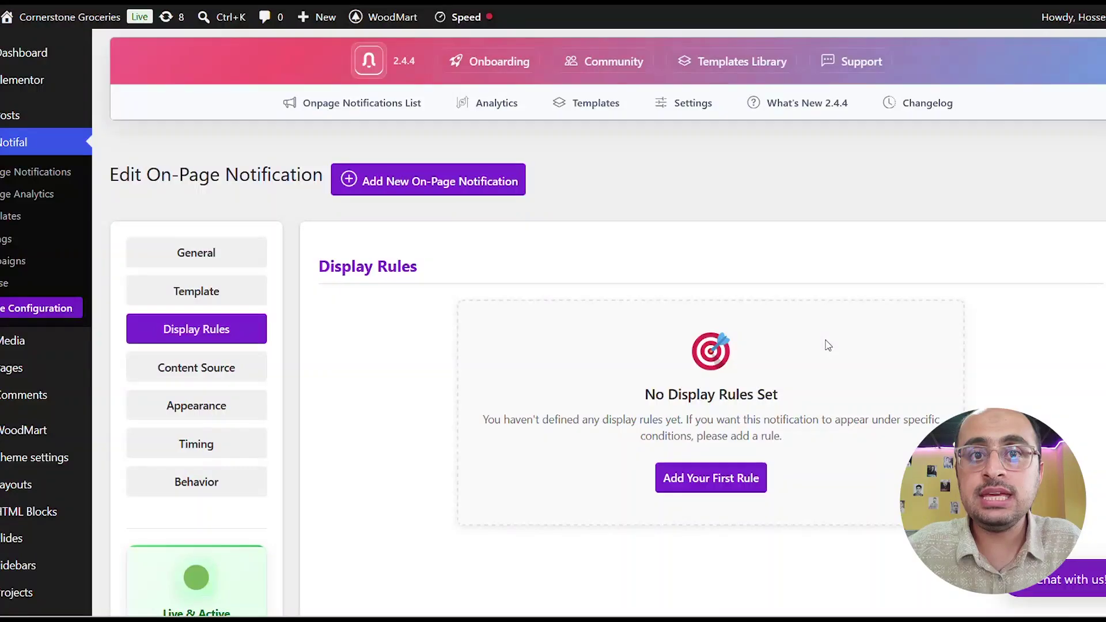
# Add a first display rule with target type WooCommerce Cart and the condition Cart is not empty, and save it.
pyautogui.click(712, 483)
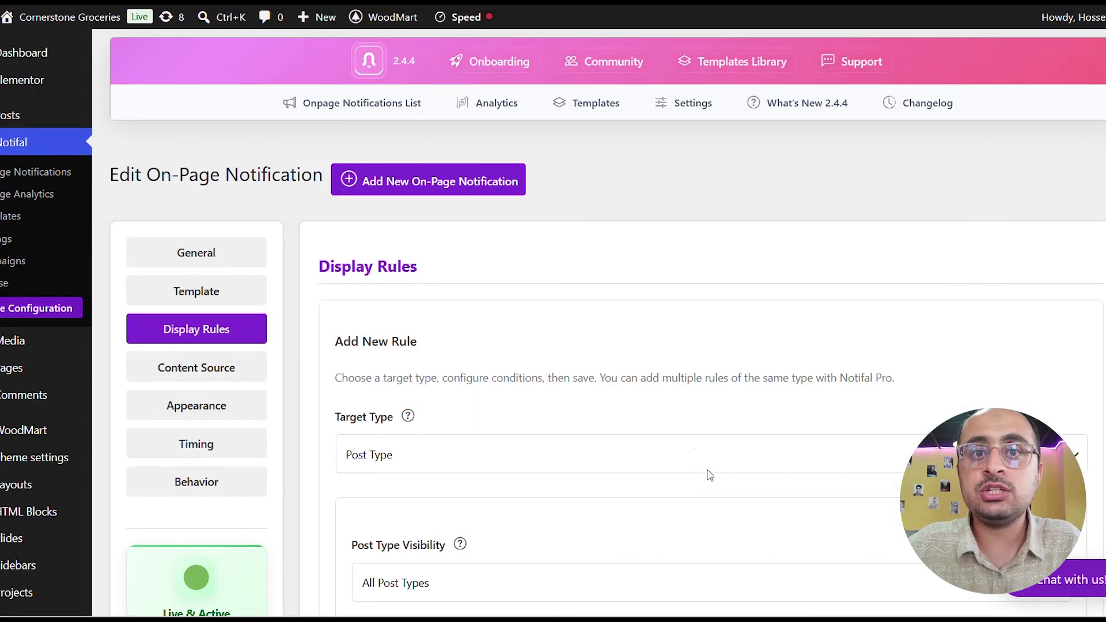
pyautogui.scroll(-4, 709, 475)
pyautogui.click(735, 217)
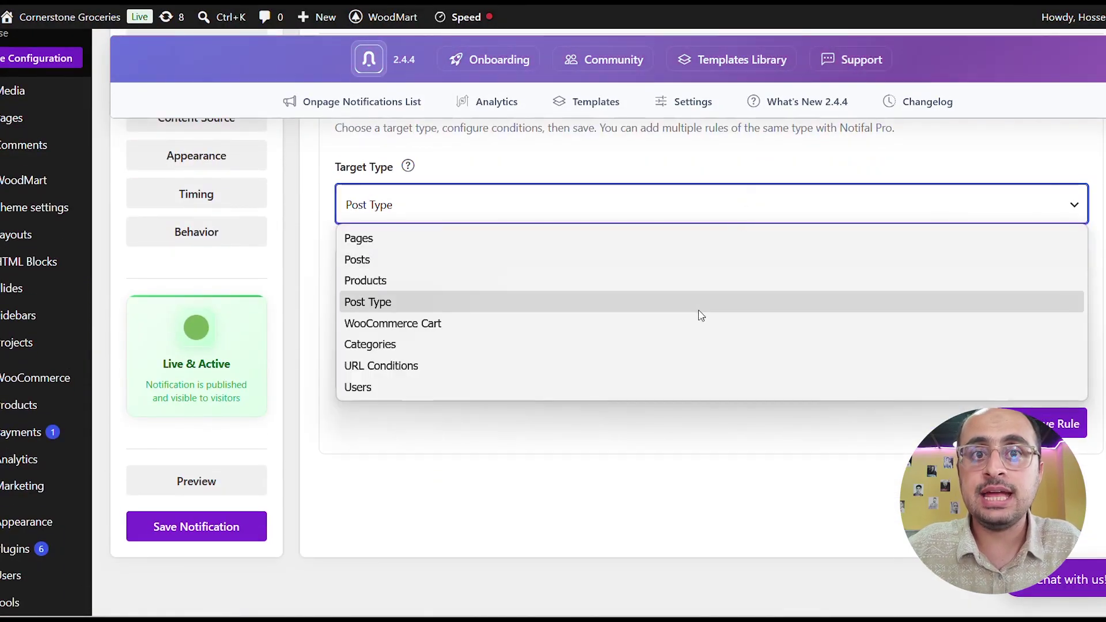
pyautogui.click(699, 323)
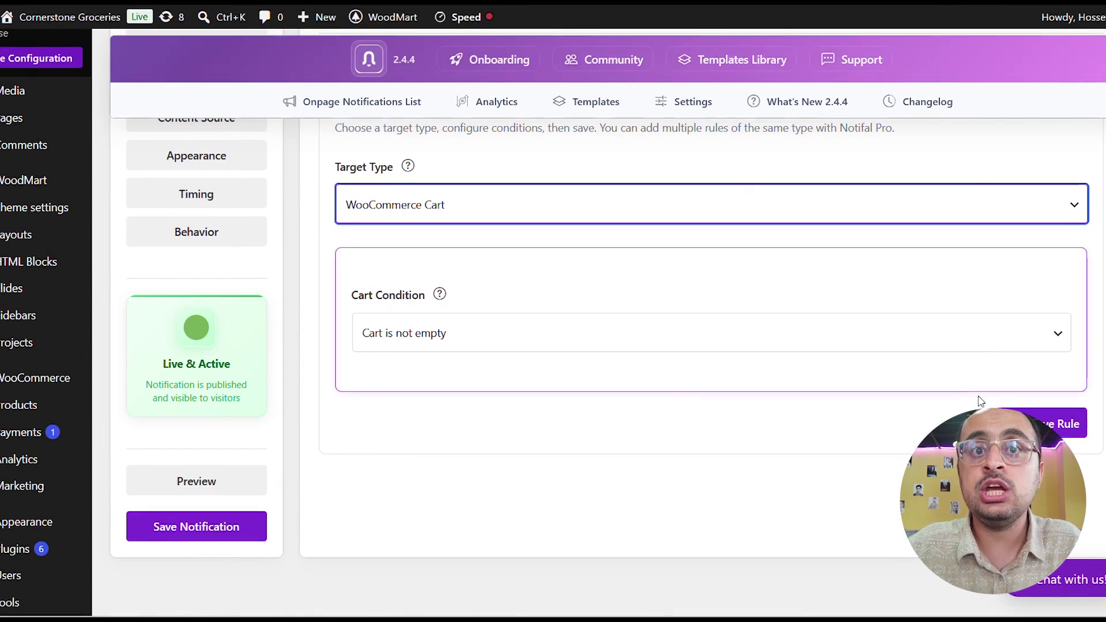
pyautogui.click(1037, 424)
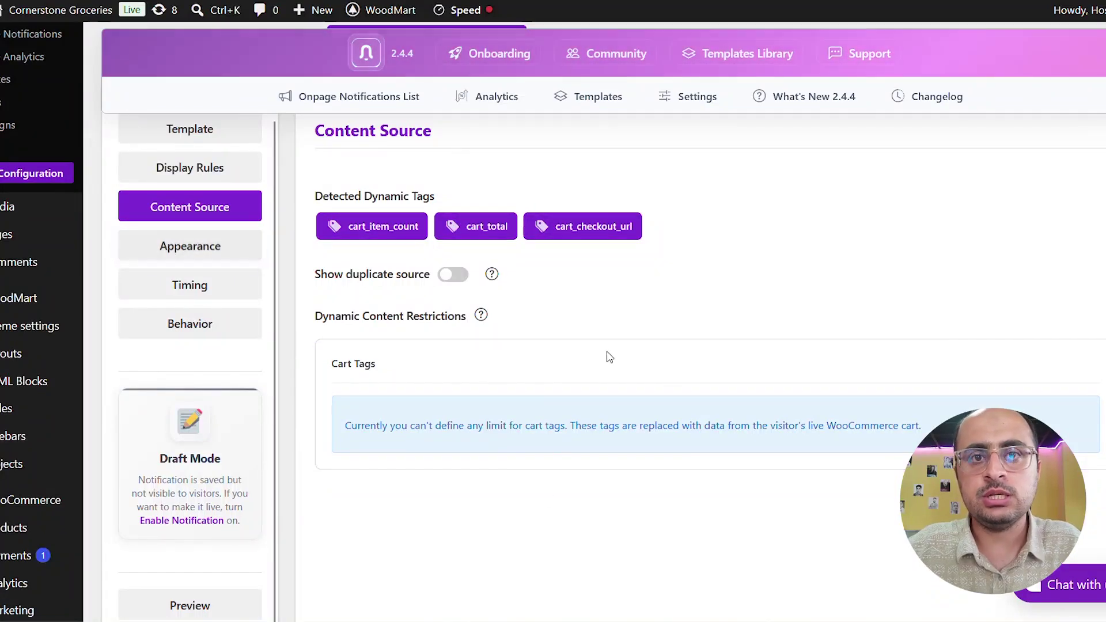
# Review the notification's appearance settings, including device visibility, display type, popup backdrop and animation.
pyautogui.click(242, 244)
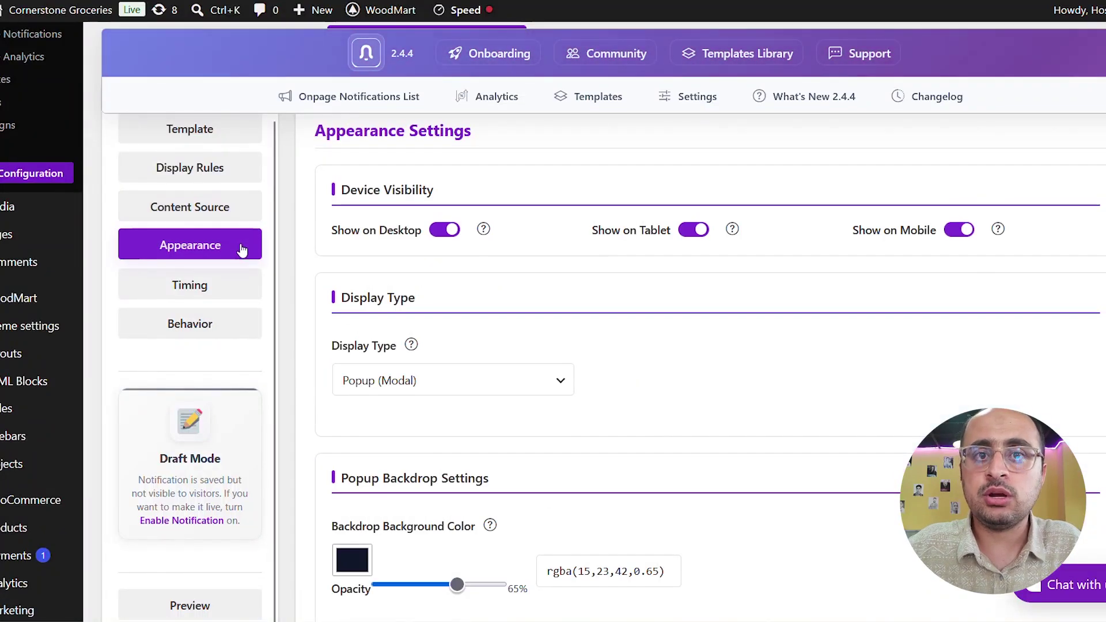
pyautogui.scroll(1, 740, 383)
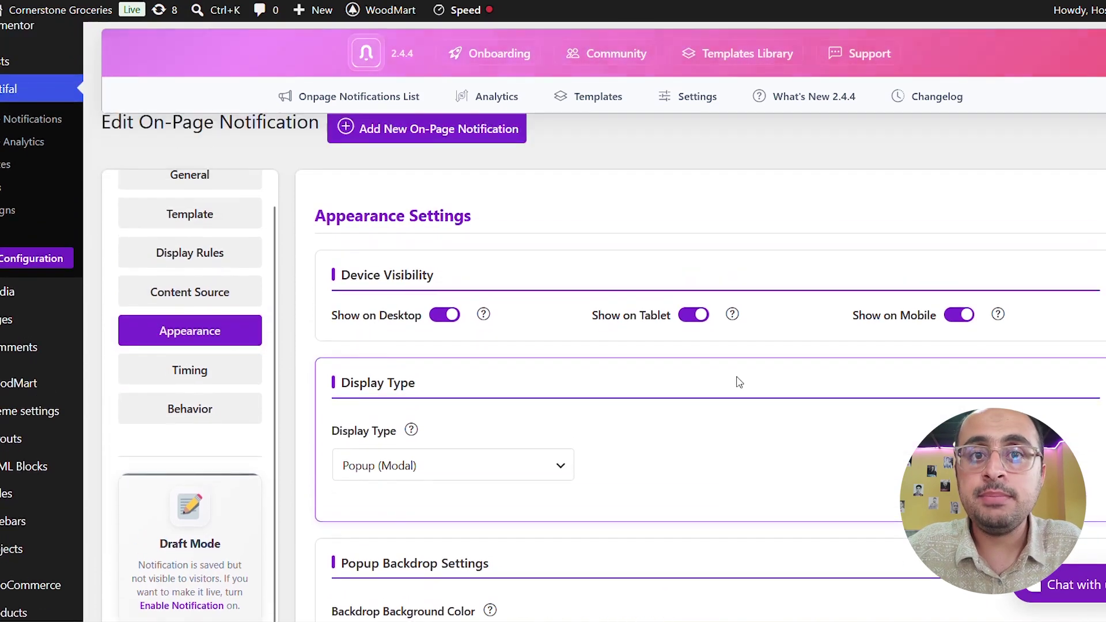
pyautogui.scroll(-1, 740, 383)
pyautogui.scroll(-1, 570, 414)
pyautogui.scroll(-3, 570, 415)
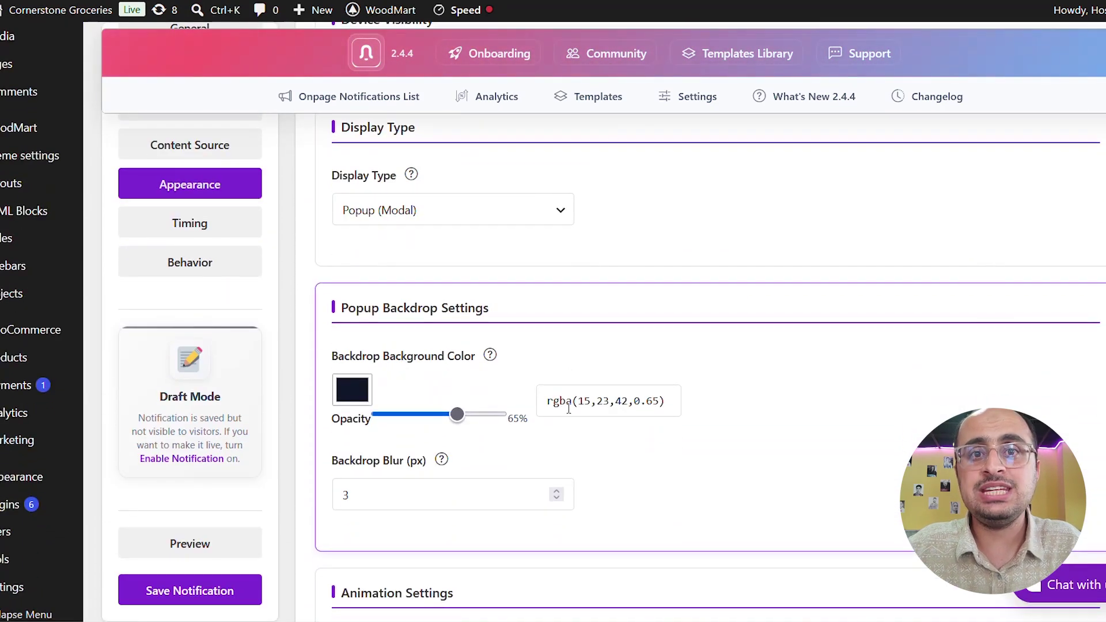
pyautogui.scroll(-7, 573, 406)
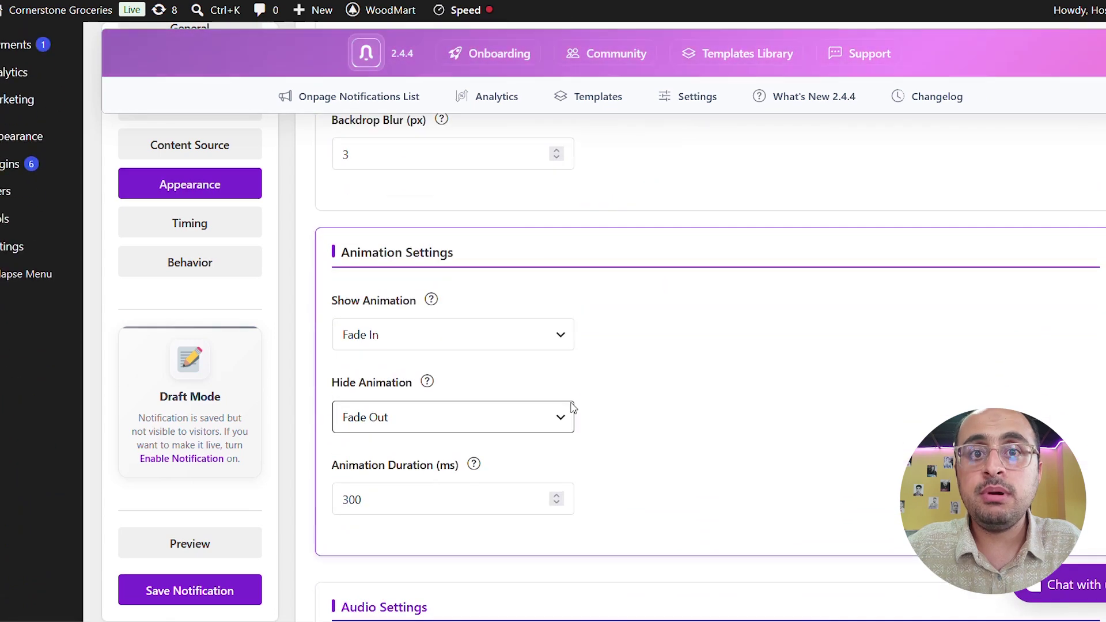
# Enable audio for the notification and examine the sound, volume and playback options.
pyautogui.scroll(-1, 573, 408)
pyautogui.scroll(-6, 586, 346)
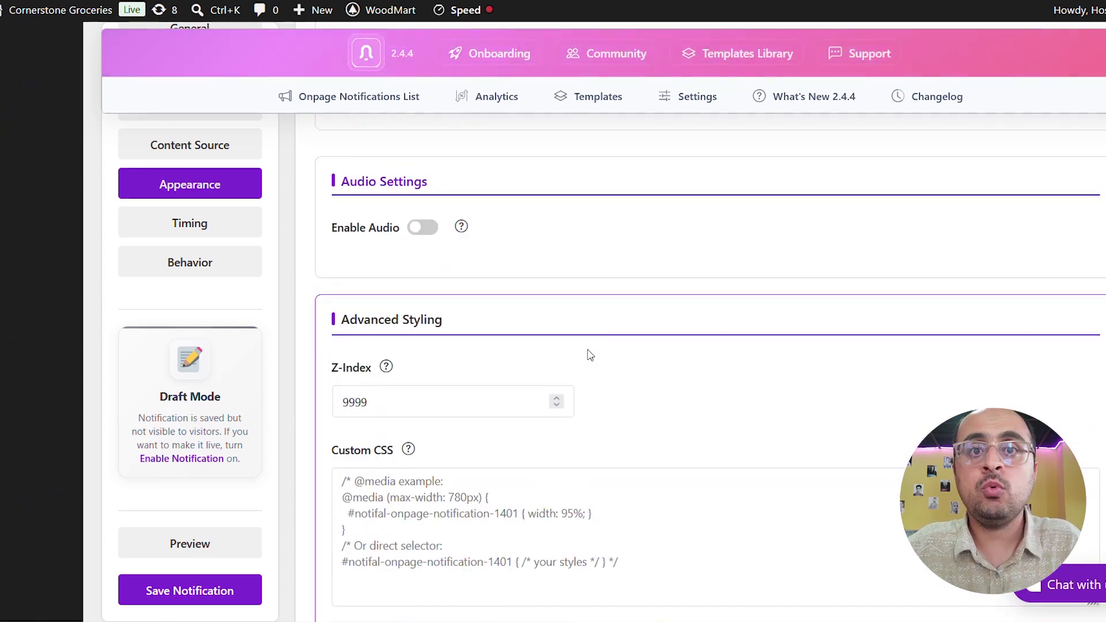
pyautogui.scroll(2, 591, 356)
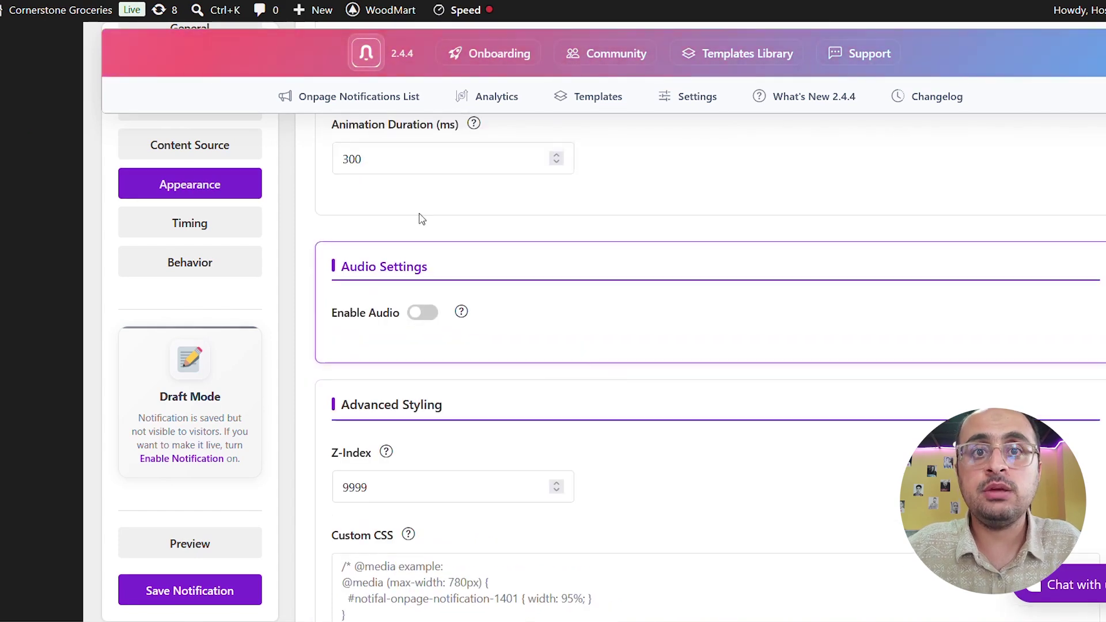
pyautogui.click(424, 314)
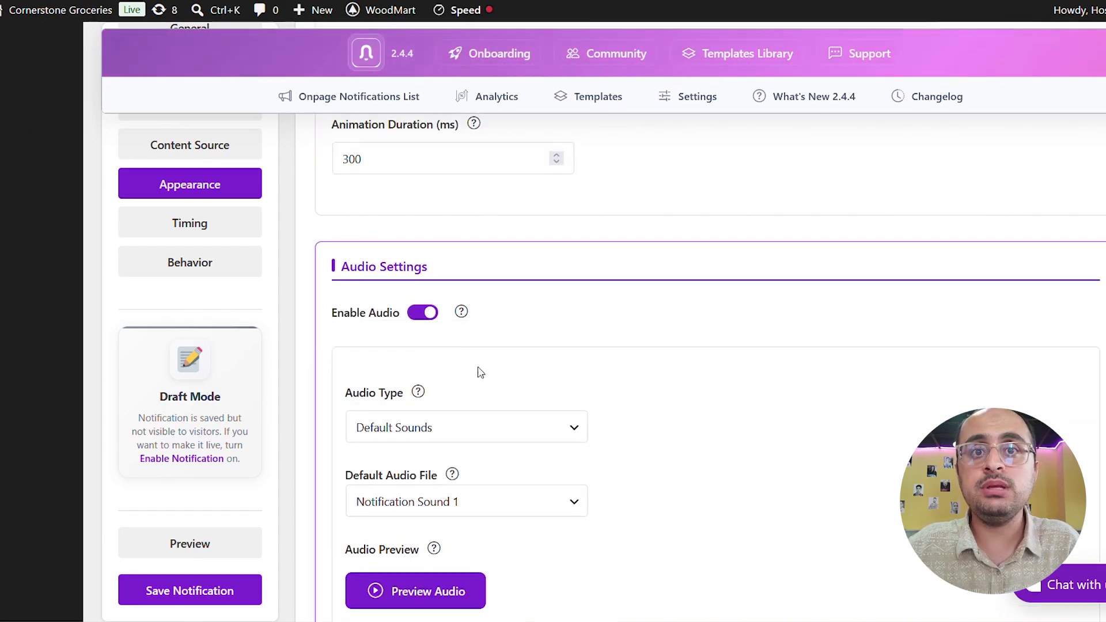
pyautogui.scroll(-2, 495, 368)
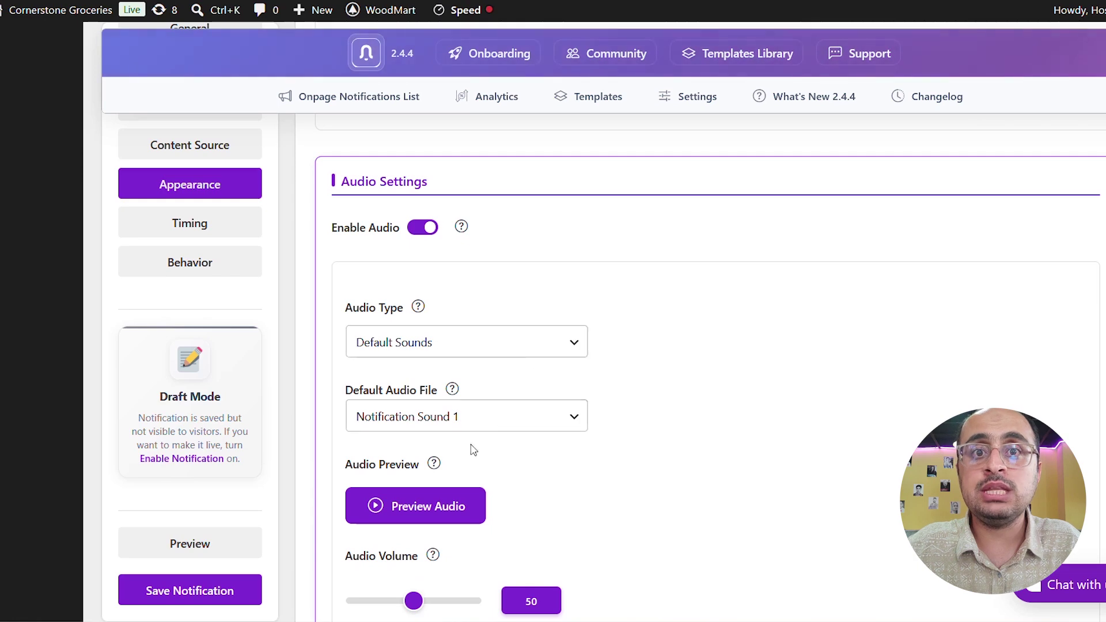
pyautogui.scroll(-4, 528, 490)
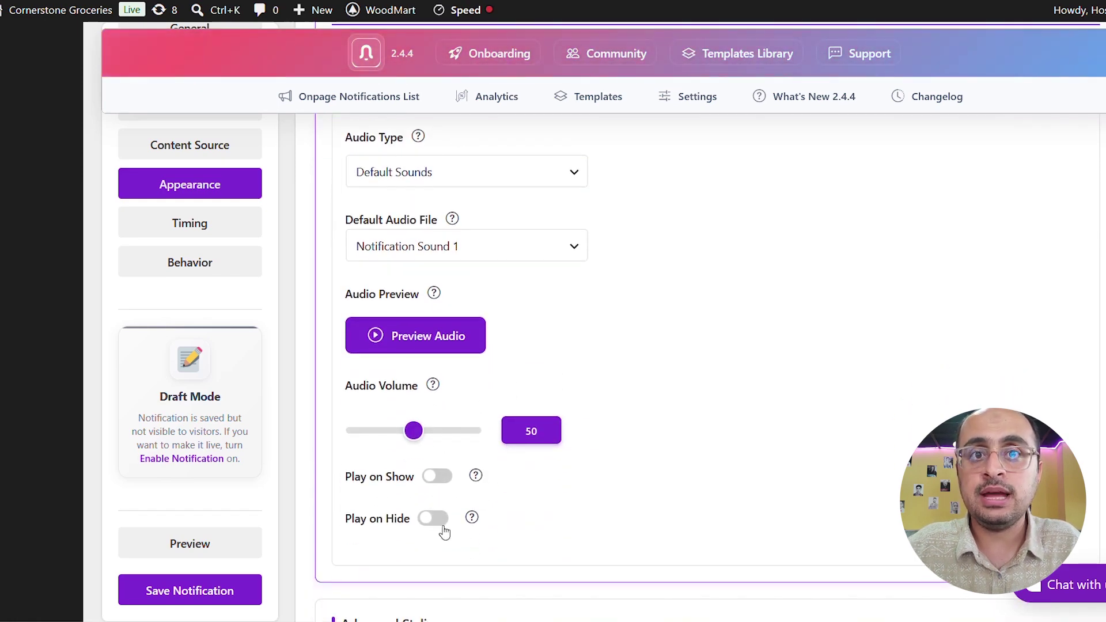
pyautogui.scroll(4, 460, 491)
# Set the audio type to Custom Upload, then open the audio file picker and close it without choosing a file.
pyautogui.click(530, 342)
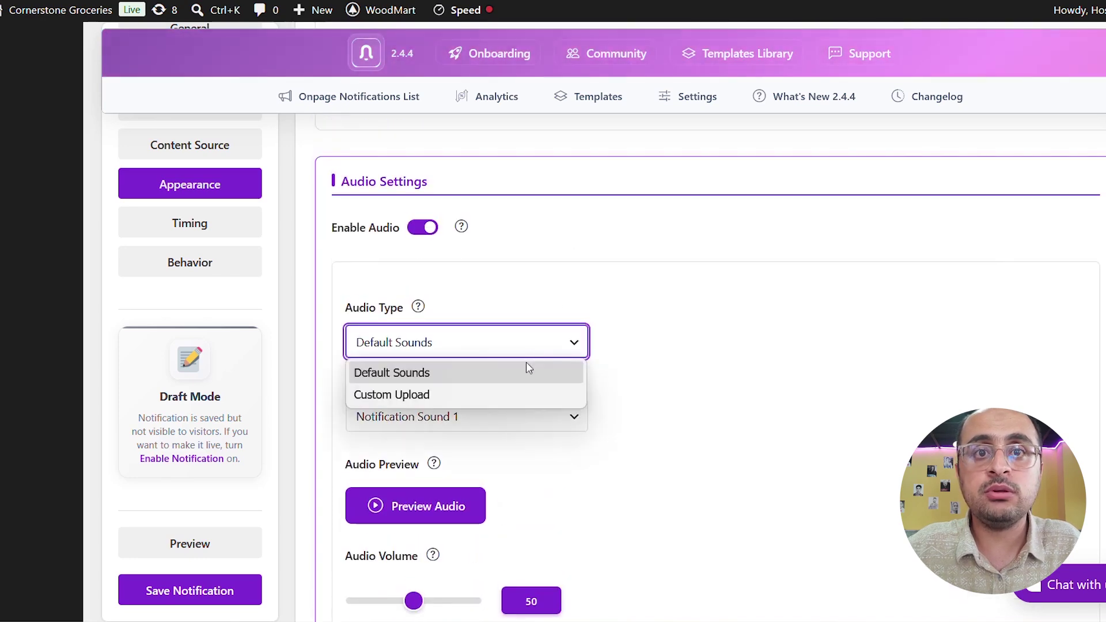
pyautogui.click(508, 396)
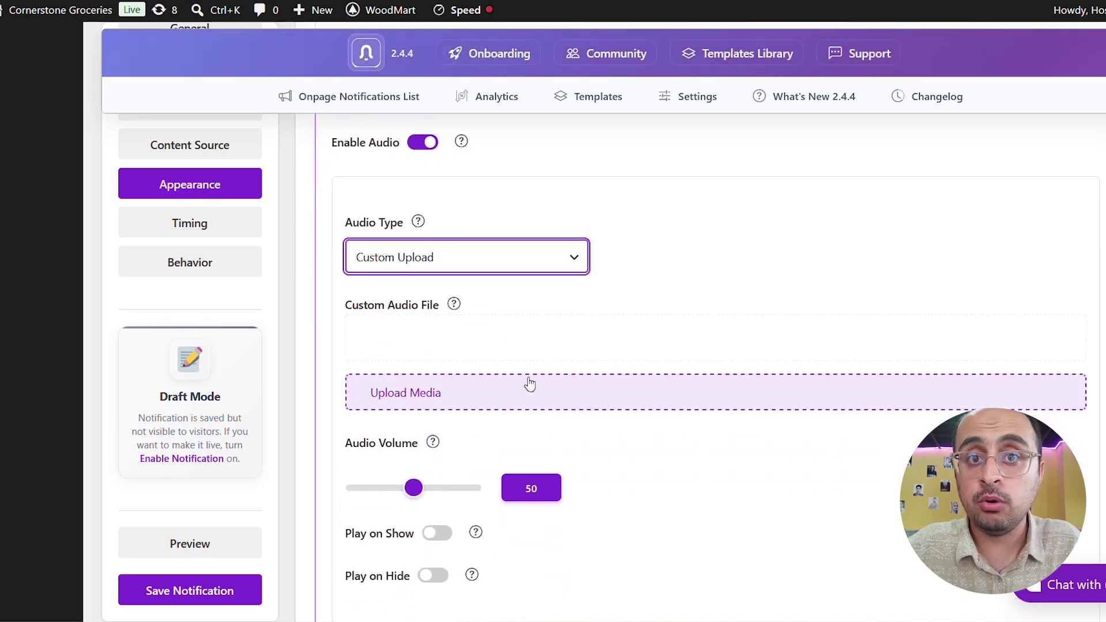
pyautogui.click(541, 397)
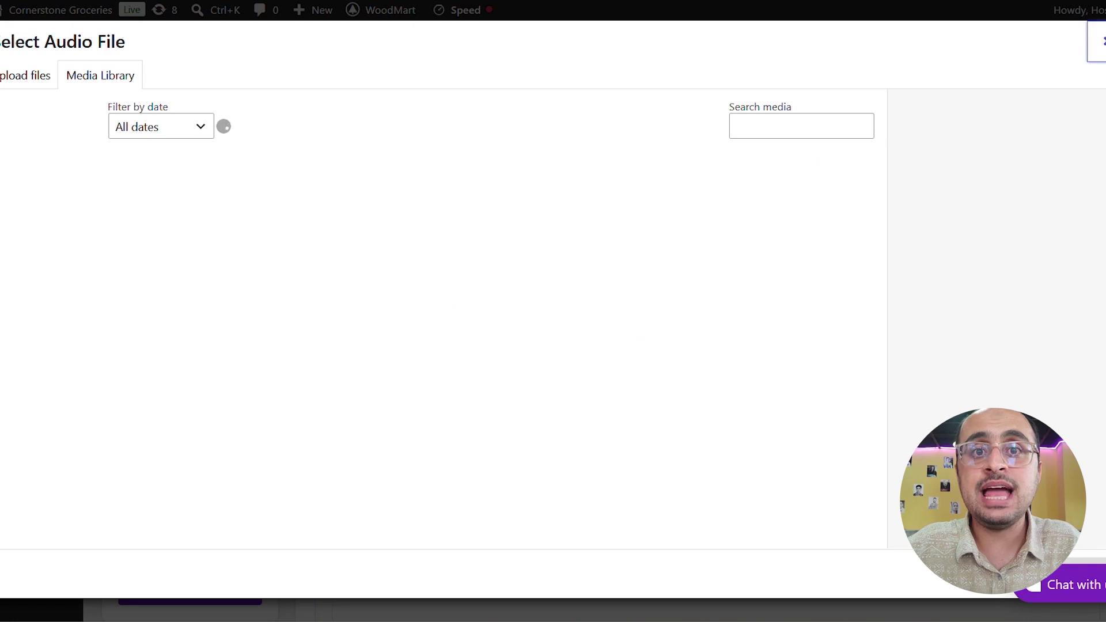
pyautogui.click(1104, 42)
pyautogui.scroll(-2, 503, 390)
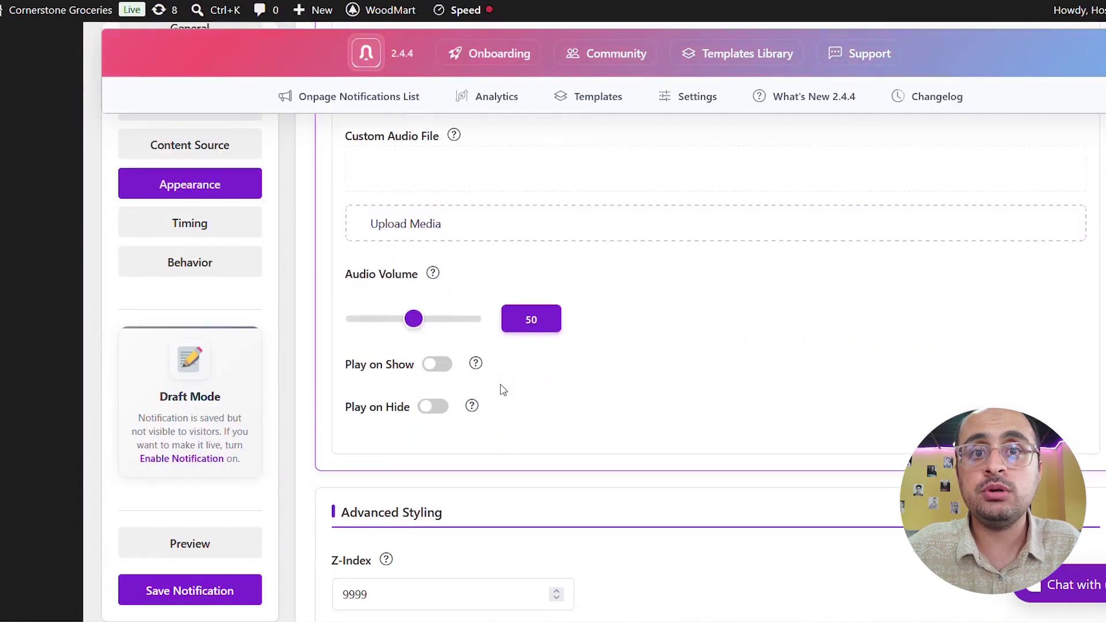
pyautogui.scroll(3, 500, 390)
# In the notification's timing settings, choose On Exit Intent as the show timing.
pyautogui.click(240, 226)
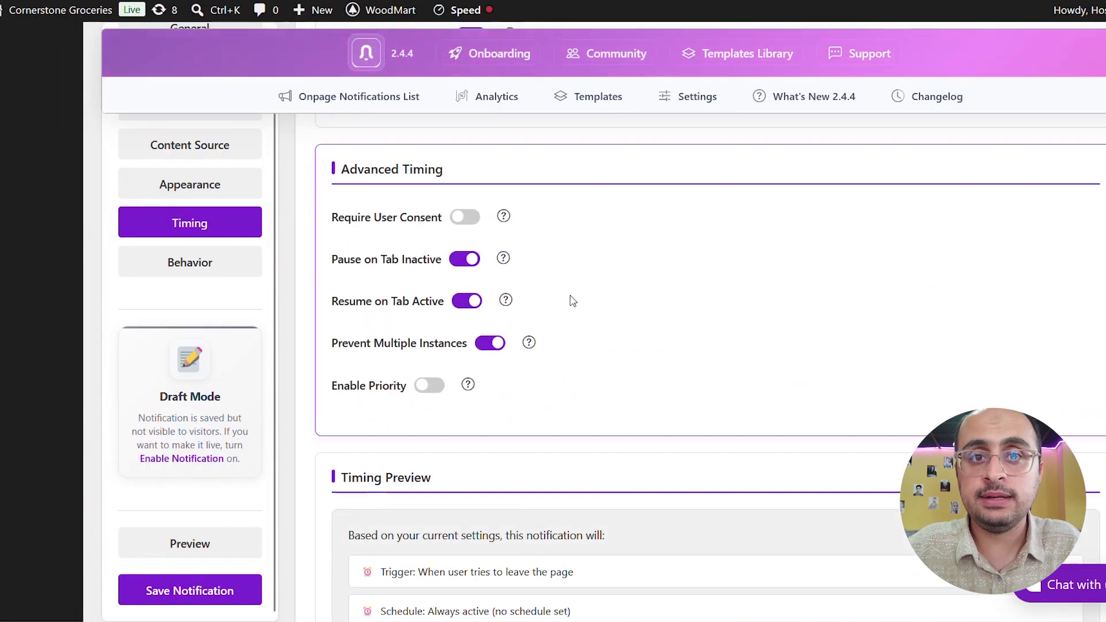
pyautogui.scroll(10, 573, 303)
pyautogui.scroll(-2, 582, 358)
pyautogui.scroll(-2, 568, 390)
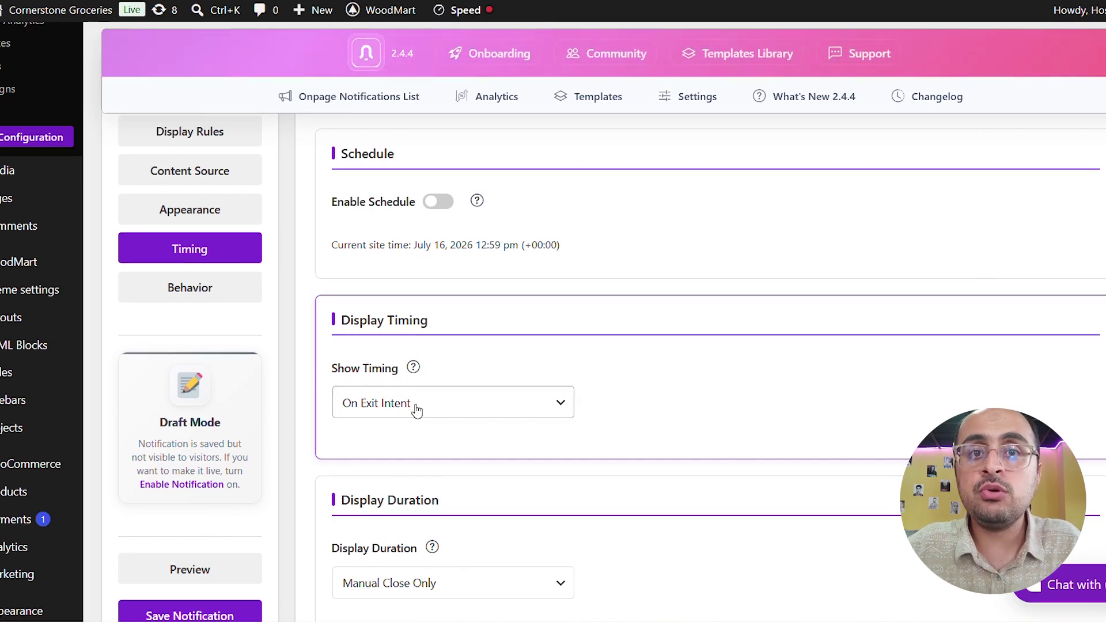
pyautogui.click(466, 411)
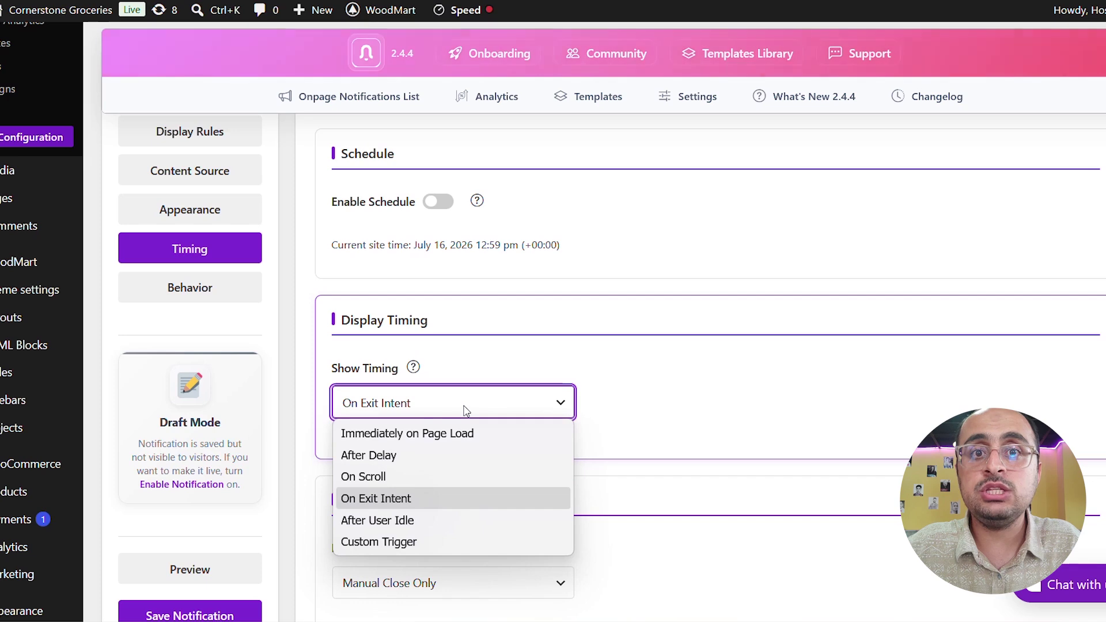
pyautogui.click(463, 497)
# Review the notification's display duration, frequency control and advanced timing options.
pyautogui.scroll(-4, 466, 501)
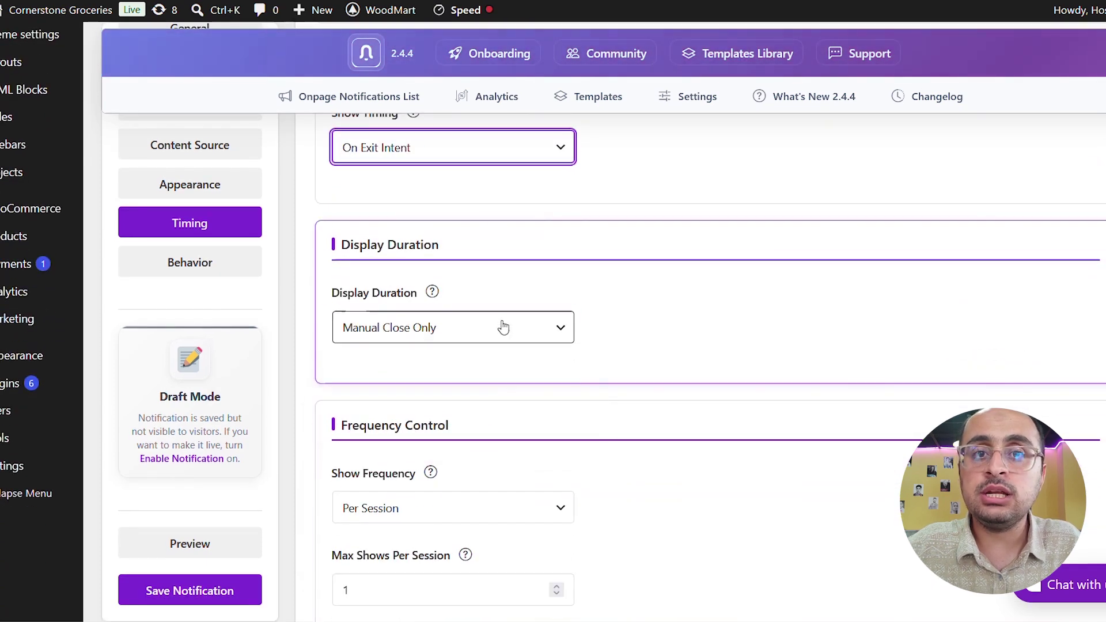
pyautogui.click(503, 325)
pyautogui.click(504, 325)
pyautogui.scroll(-4, 510, 357)
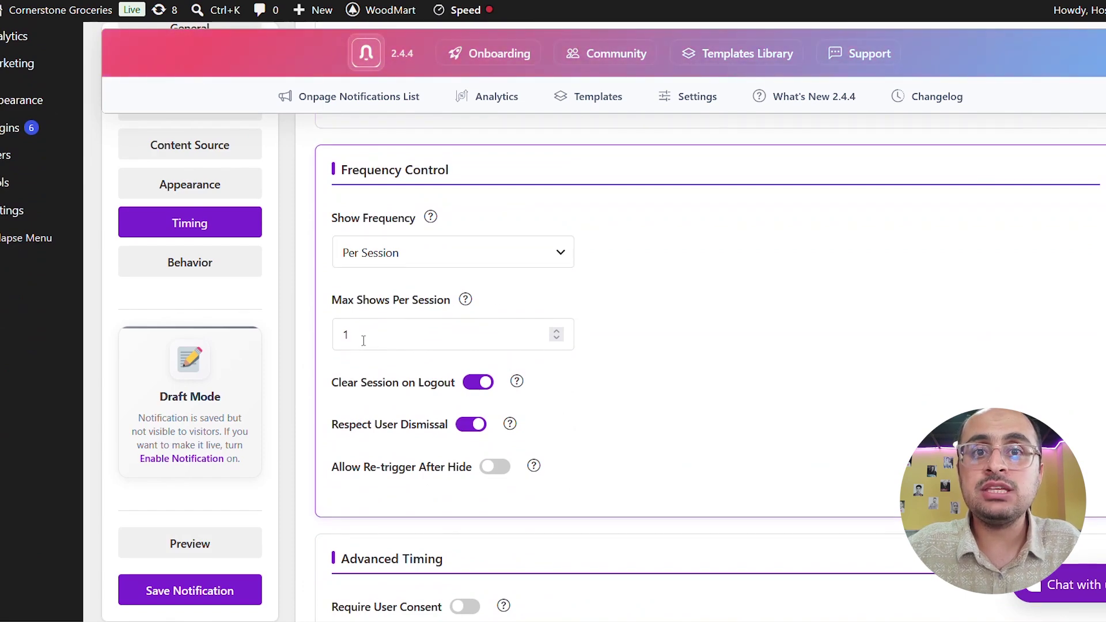
pyautogui.moveTo(364, 340); pyautogui.dragTo(321, 339)
pyautogui.click(442, 399)
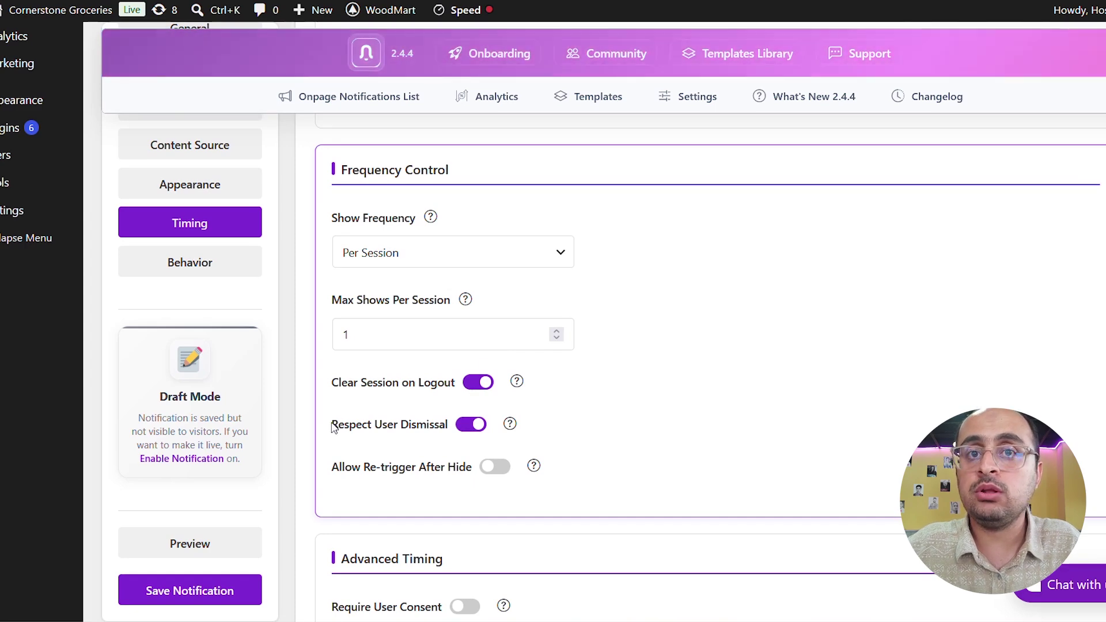
pyautogui.moveTo(333, 430); pyautogui.dragTo(449, 433)
pyautogui.moveTo(329, 385); pyautogui.dragTo(425, 391)
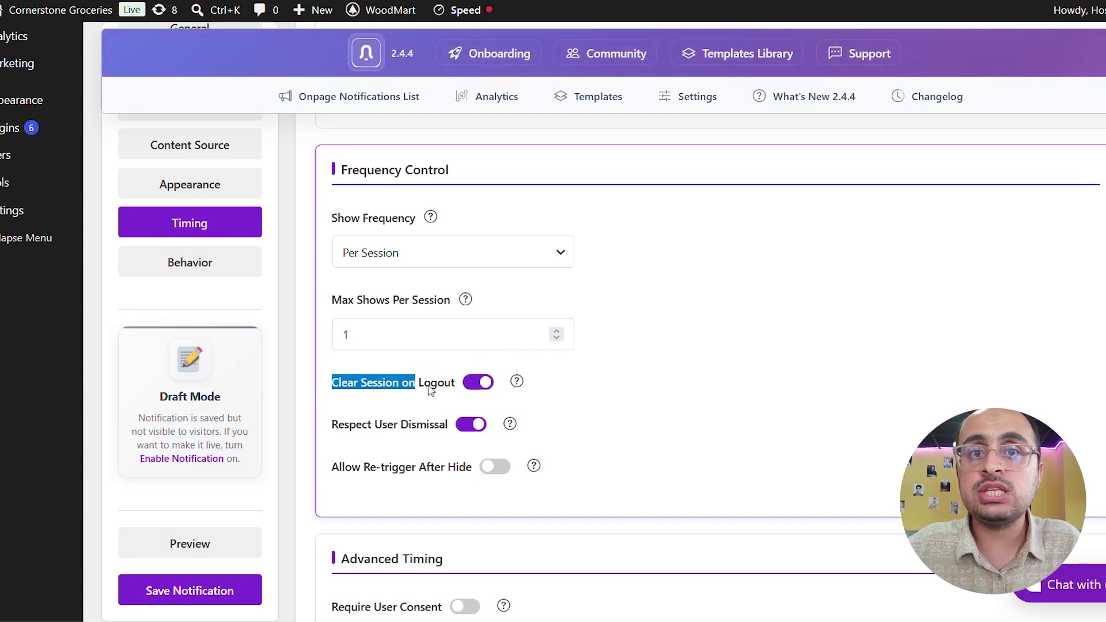
pyautogui.click(586, 412)
pyautogui.scroll(-3, 568, 395)
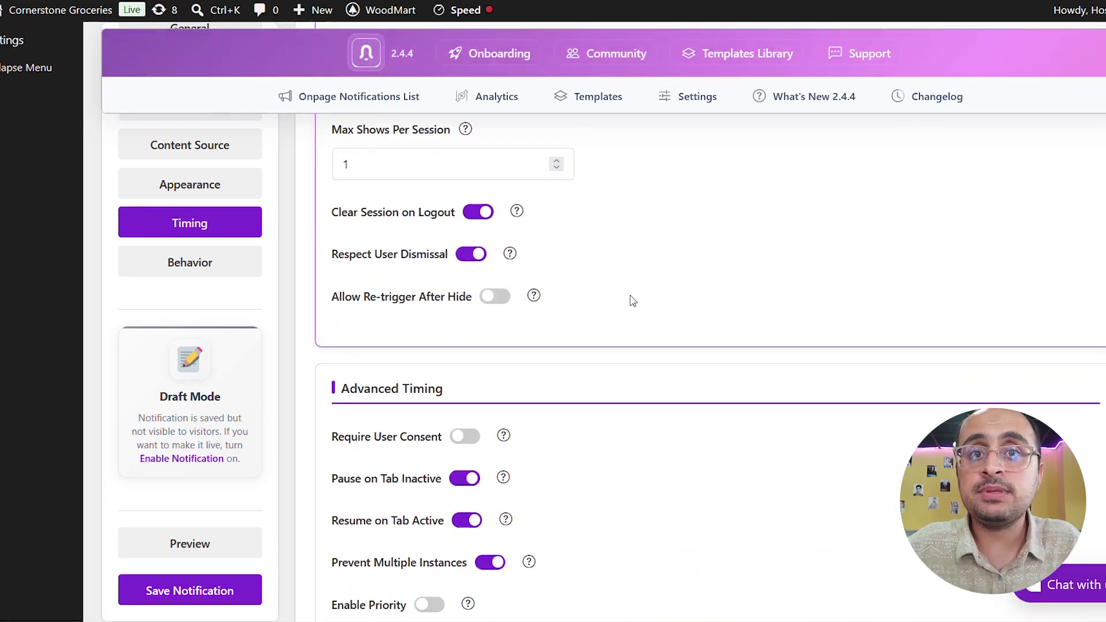
pyautogui.scroll(-2, 633, 301)
pyautogui.scroll(-2, 633, 301)
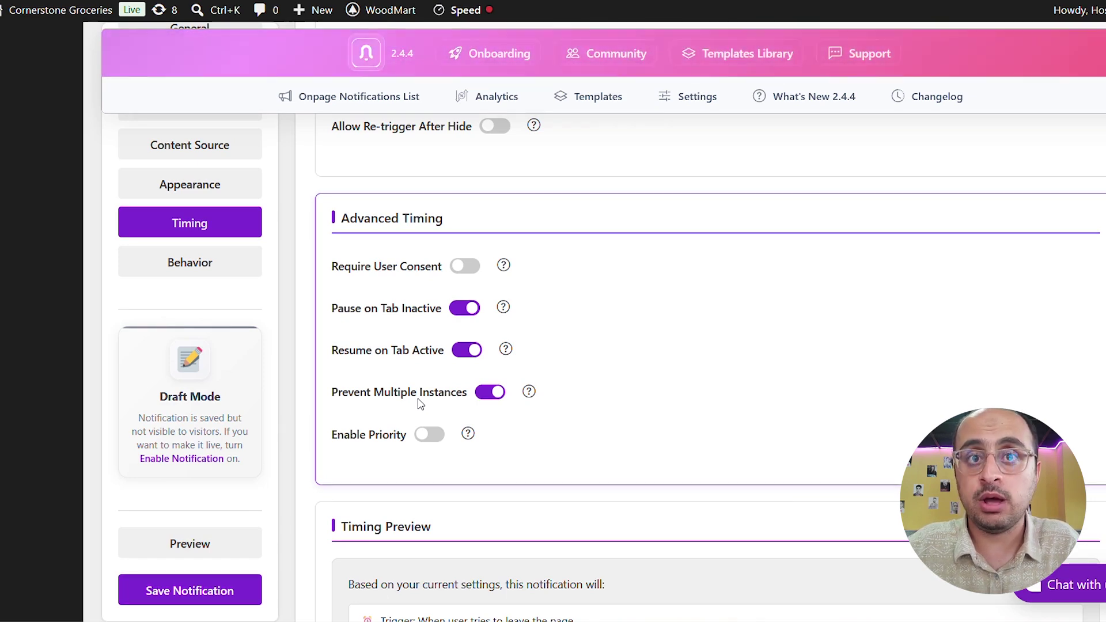
# Review the notification's behavior settings for user interaction, accessibility and advanced behavior.
pyautogui.click(242, 274)
pyautogui.scroll(5, 484, 403)
pyautogui.scroll(10, 500, 432)
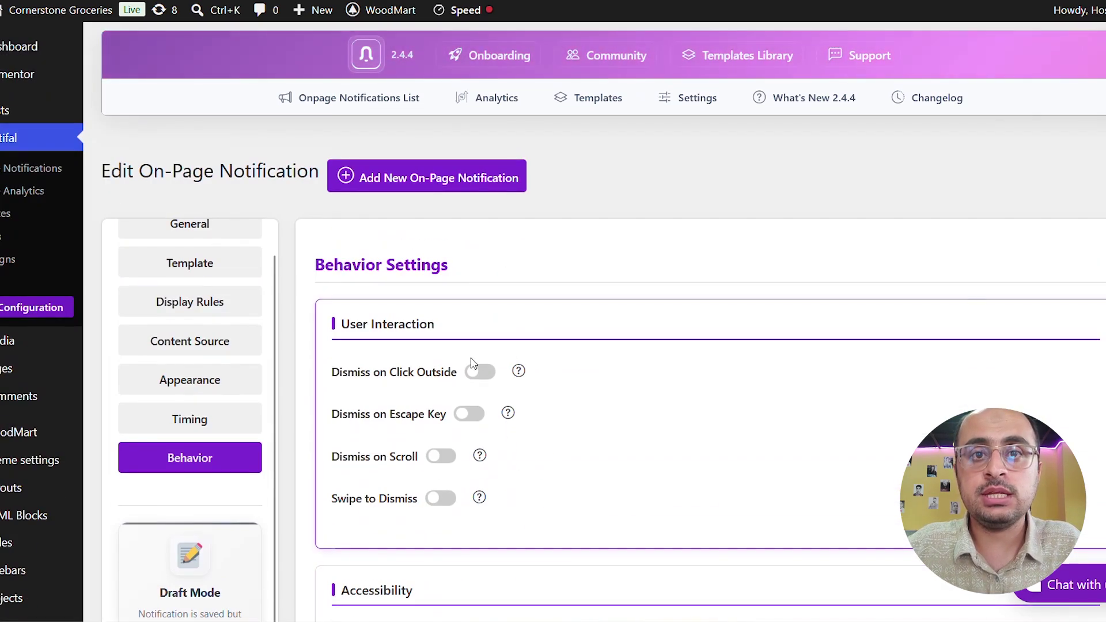
pyautogui.scroll(-2, 718, 358)
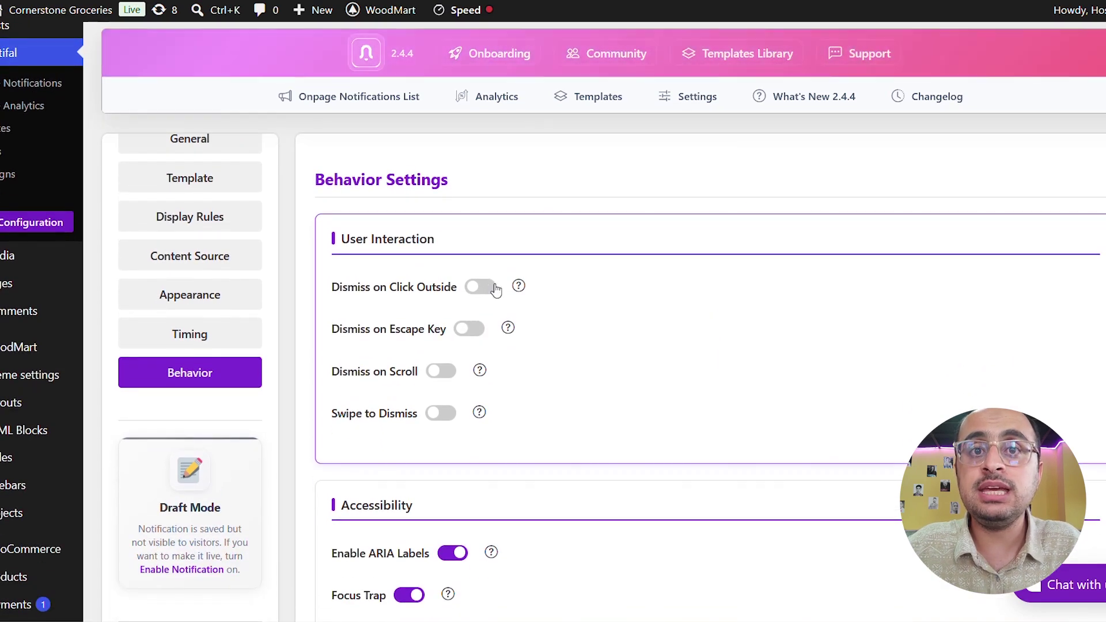
pyautogui.moveTo(516, 293)
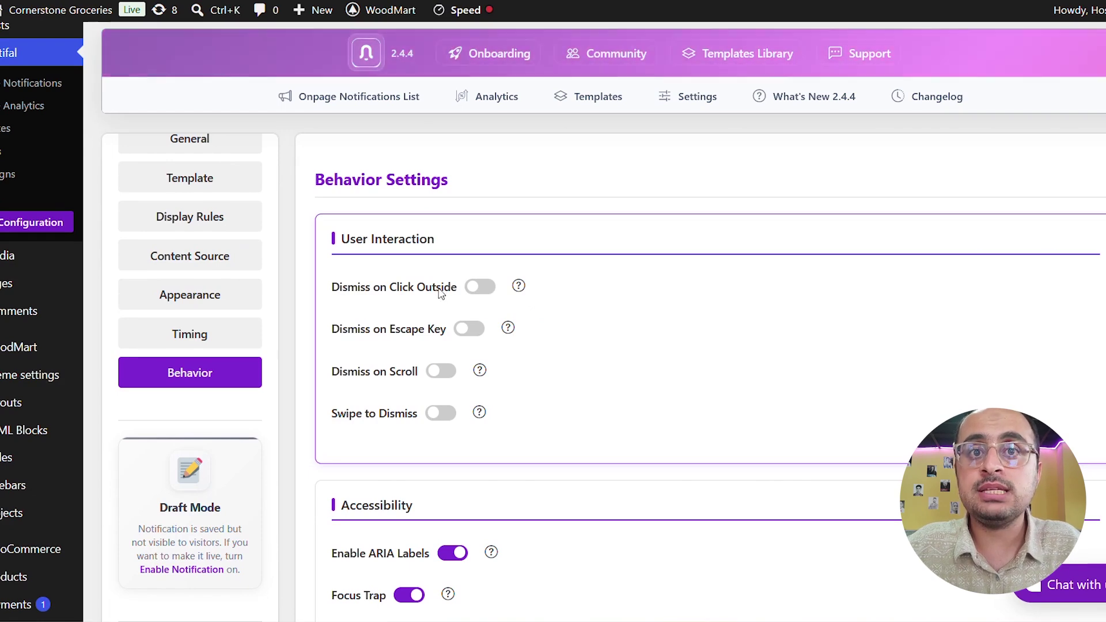
pyautogui.click(337, 313)
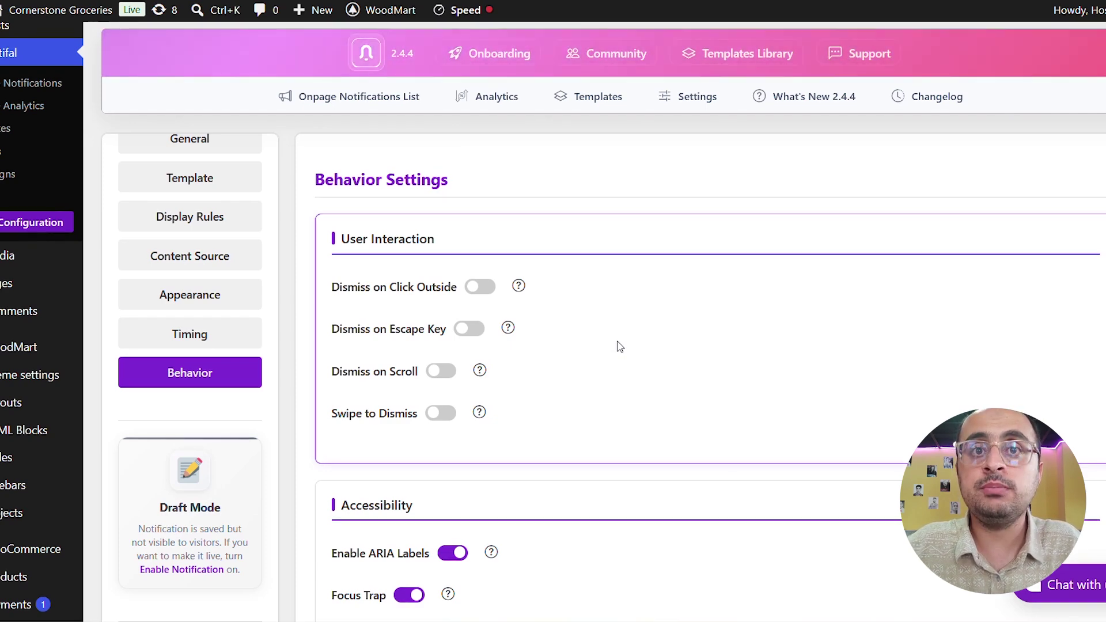
pyautogui.scroll(-3, 619, 346)
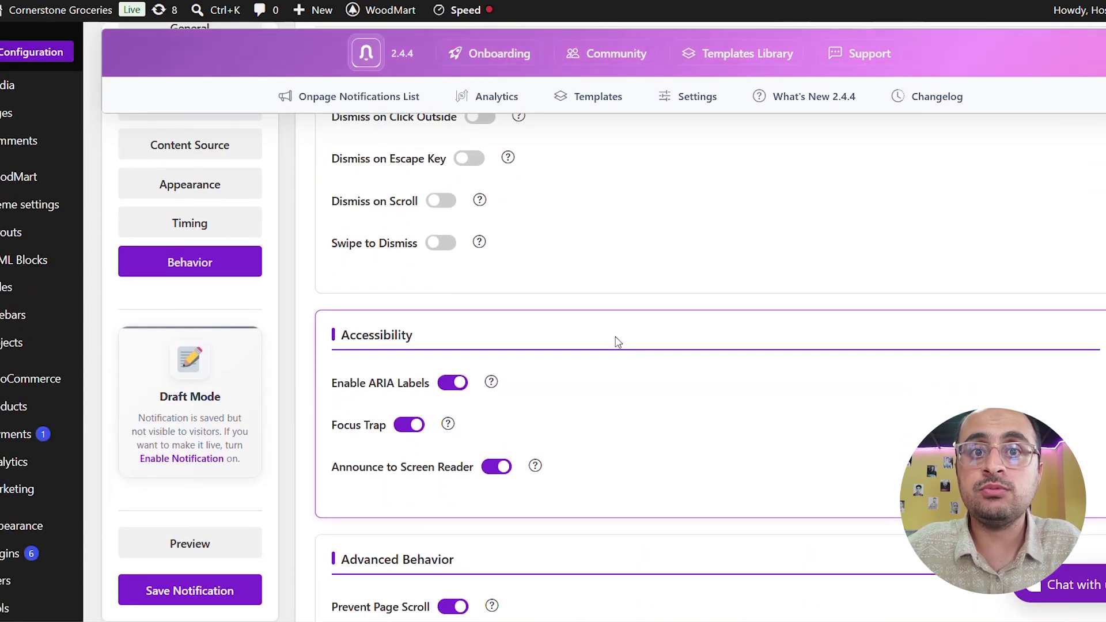
pyautogui.scroll(-2, 618, 342)
pyautogui.scroll(-3, 617, 341)
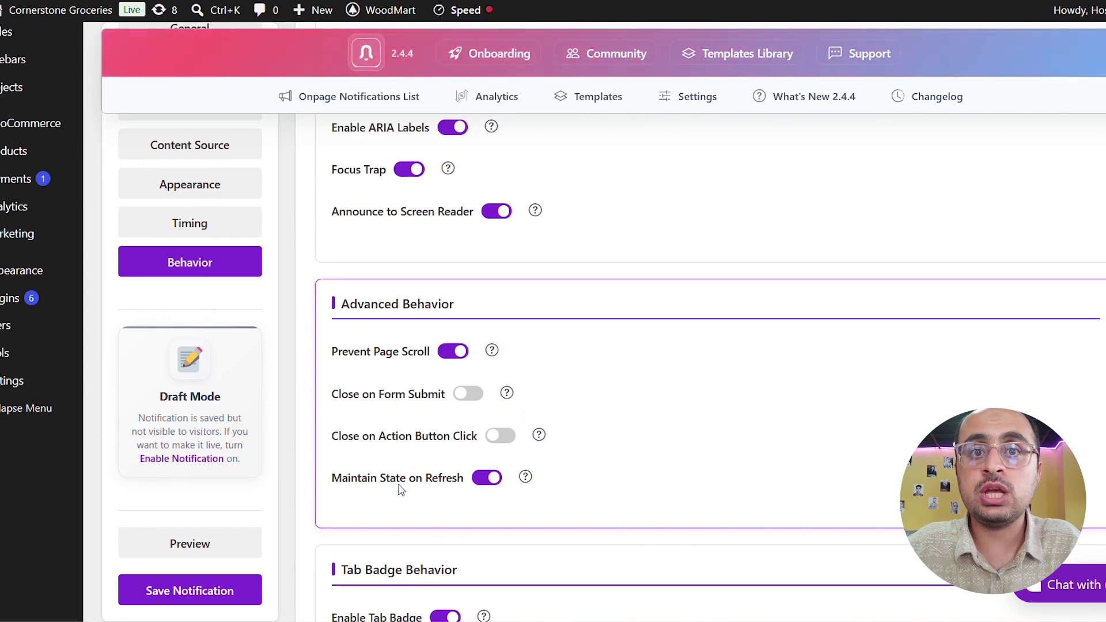
# Choose Inactive Tab Only as the display mode of the tab badge.
pyautogui.scroll(-4, 405, 489)
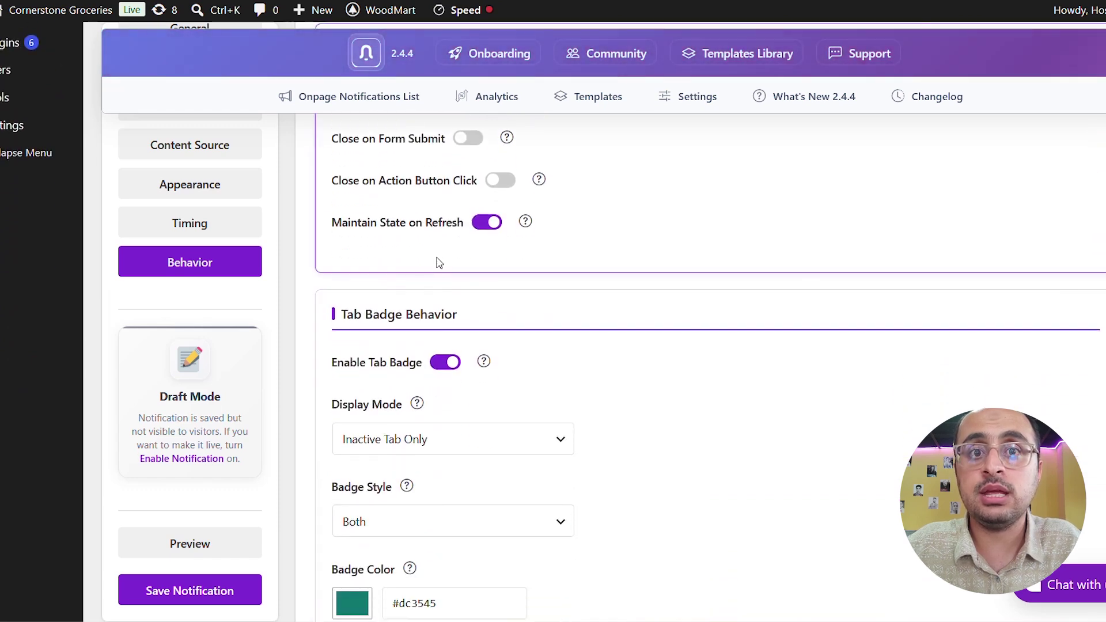
pyautogui.scroll(-3, 440, 263)
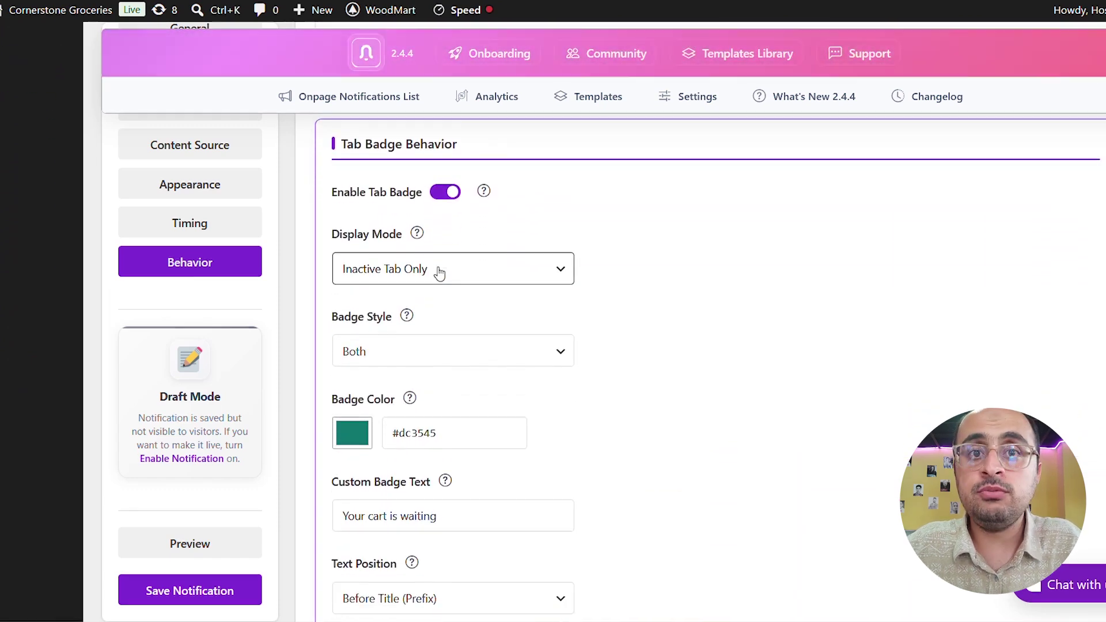
pyautogui.scroll(2, 440, 273)
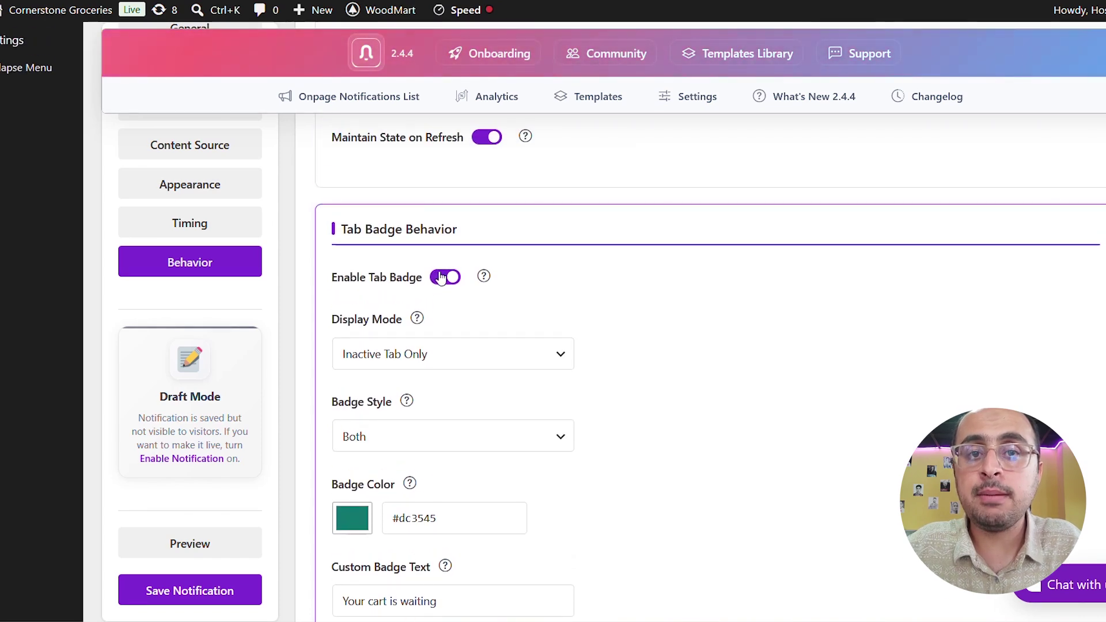
pyautogui.click(448, 361)
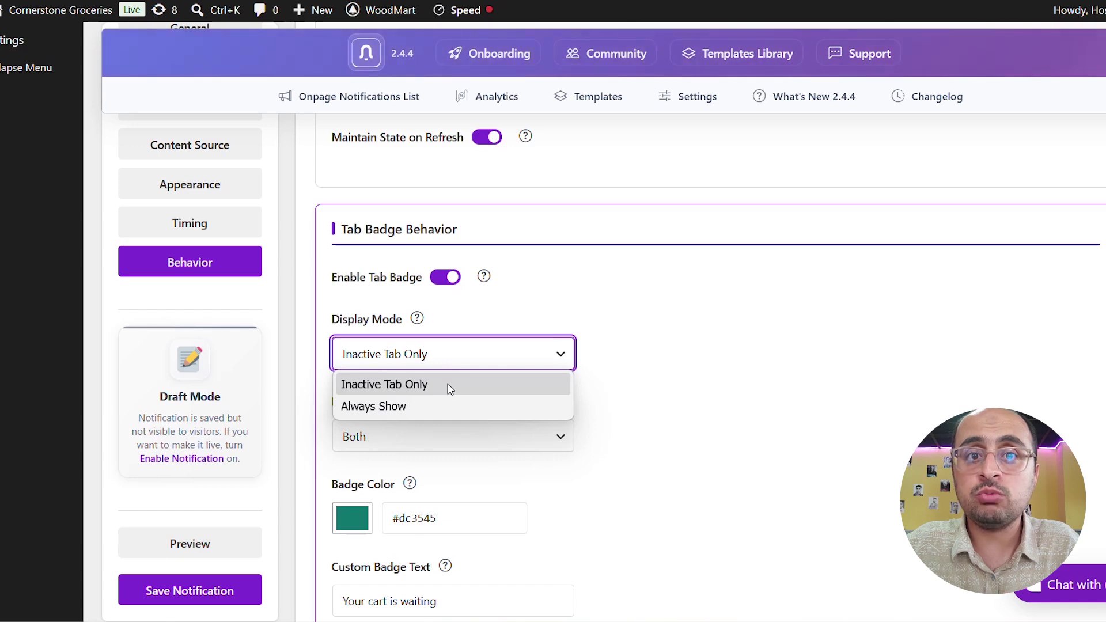
pyautogui.click(450, 386)
# Review the tab badge's style, color, custom text, text position and title animation settings.
pyautogui.scroll(-4, 461, 376)
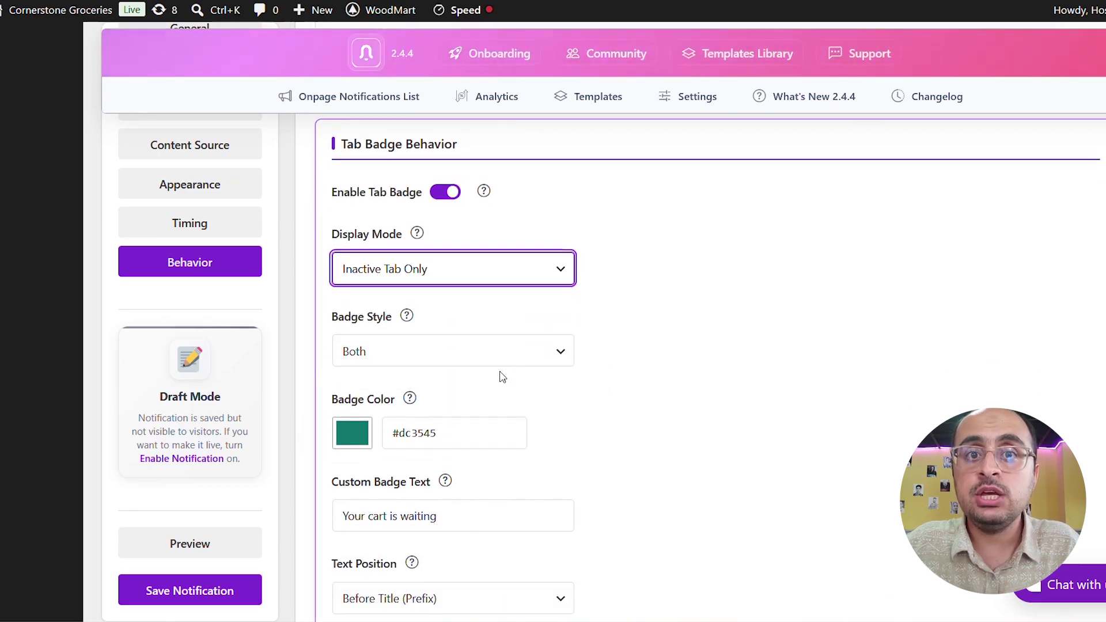
pyautogui.scroll(2, 465, 240)
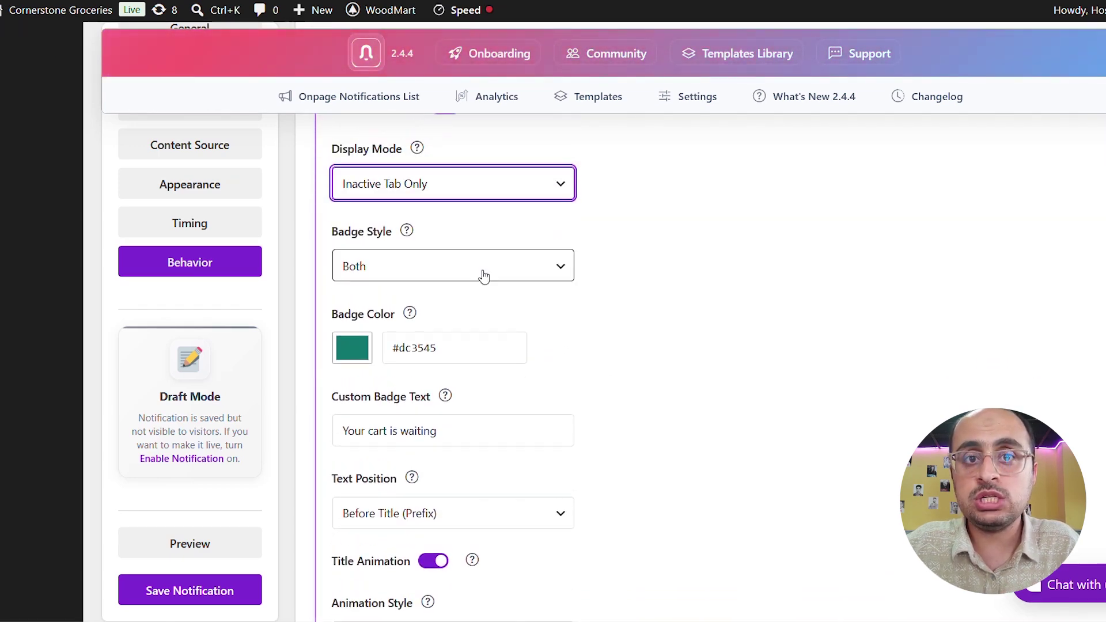
pyautogui.tripleClick(447, 349)
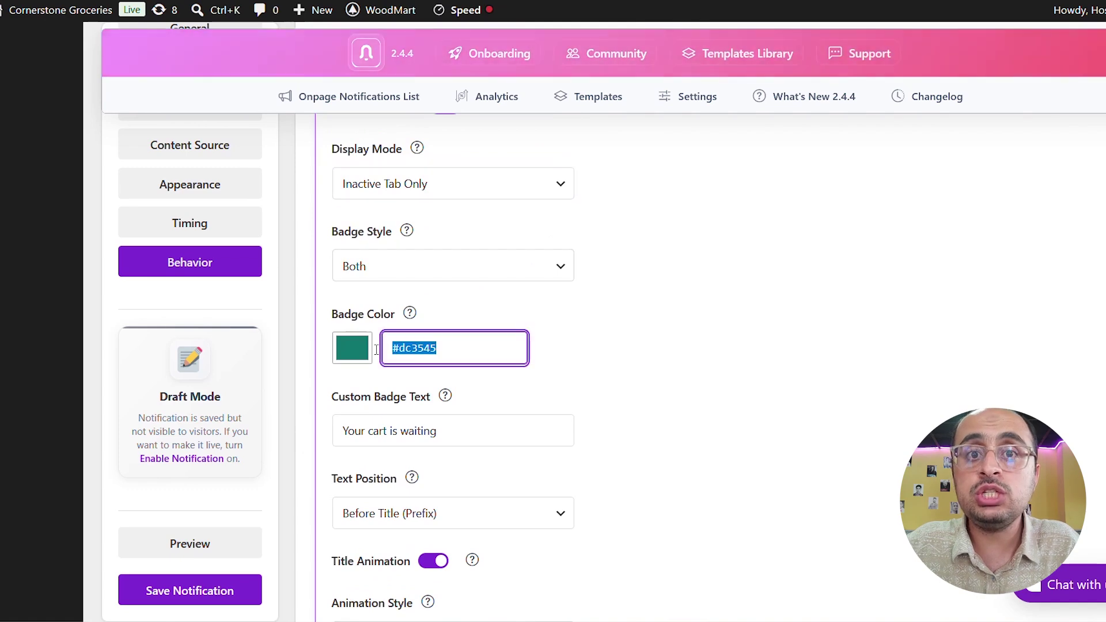
pyautogui.click(640, 392)
pyautogui.scroll(-2, 430, 395)
pyautogui.scroll(-4, 450, 398)
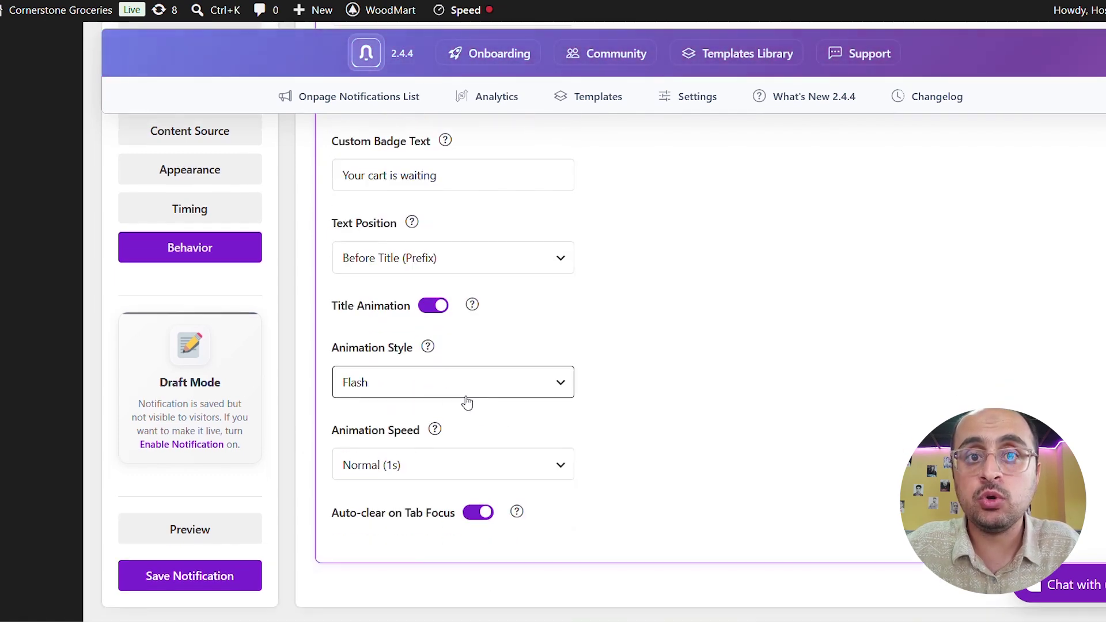